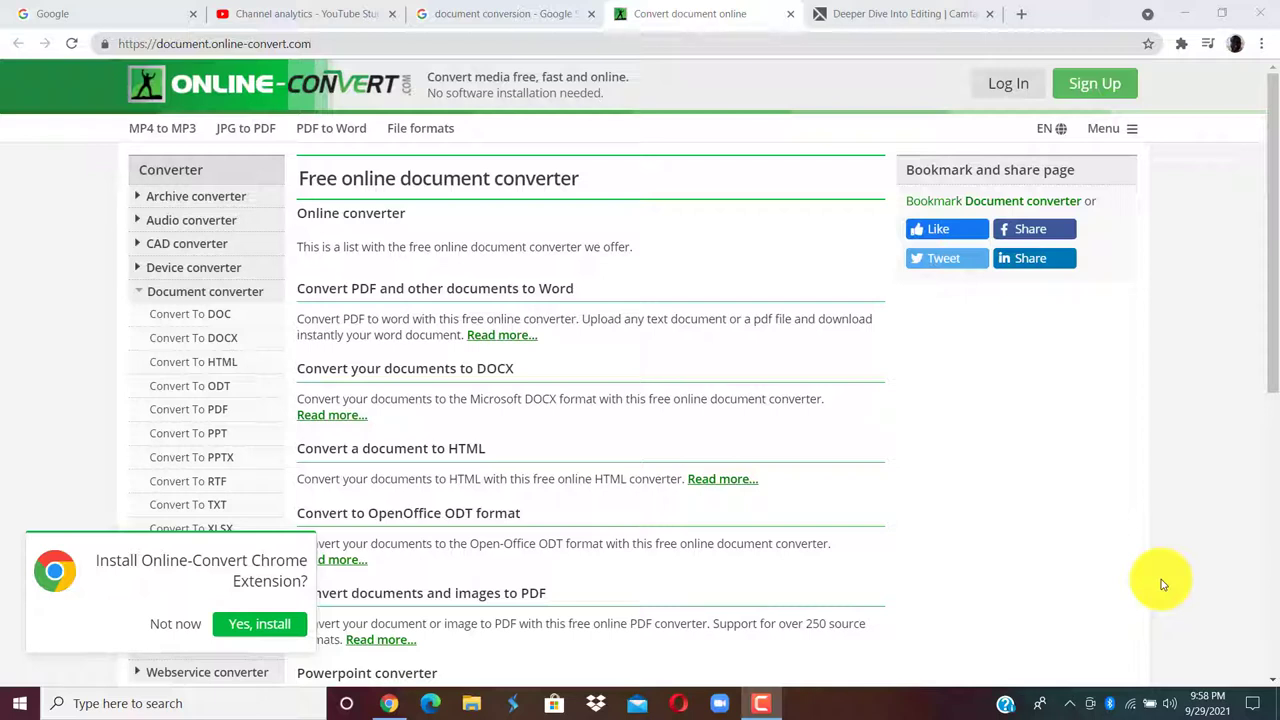
# Step: Open the "Convert document online" site from the Google results for "document conversion"
pyautogui.click(499, 22)
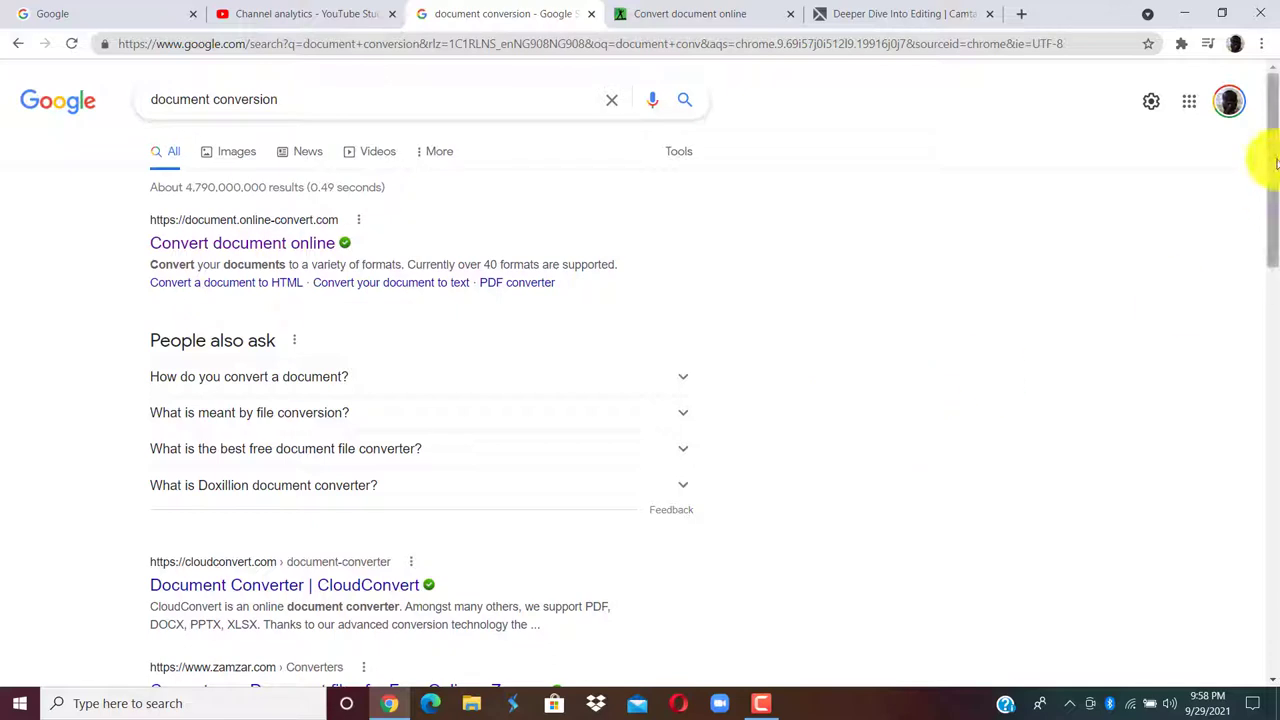
pyautogui.moveTo(1272, 150)
pyautogui.mouseDown()
pyautogui.moveTo(1262, 196)
pyautogui.moveTo(1272, 173)
pyautogui.mouseUp()
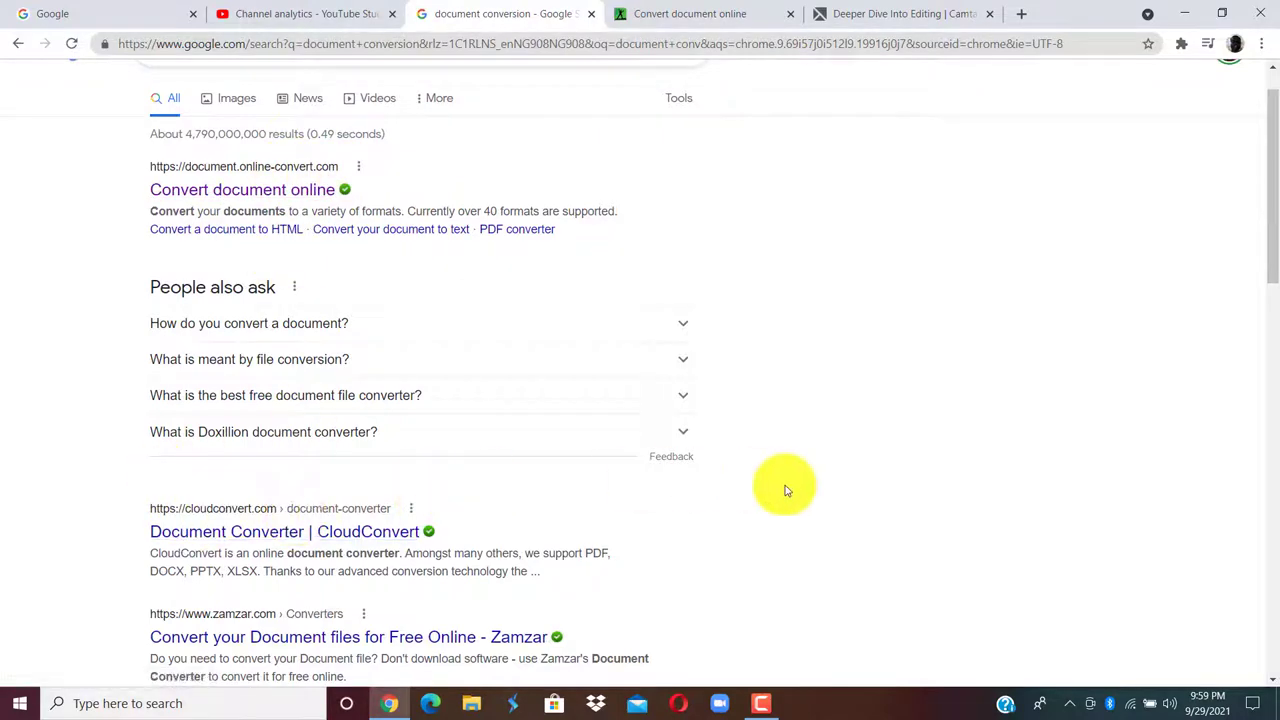
pyautogui.moveTo(1275, 205); pyautogui.dragTo(1275, 147)
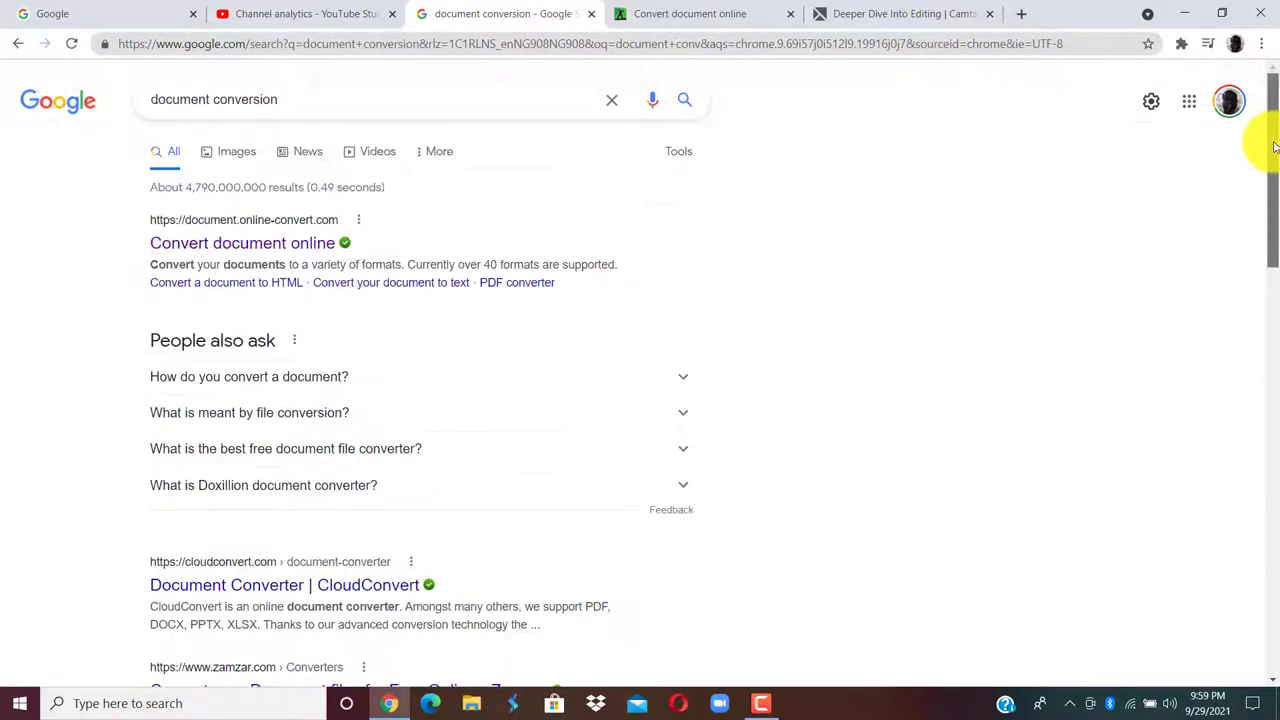
pyautogui.click(224, 243)
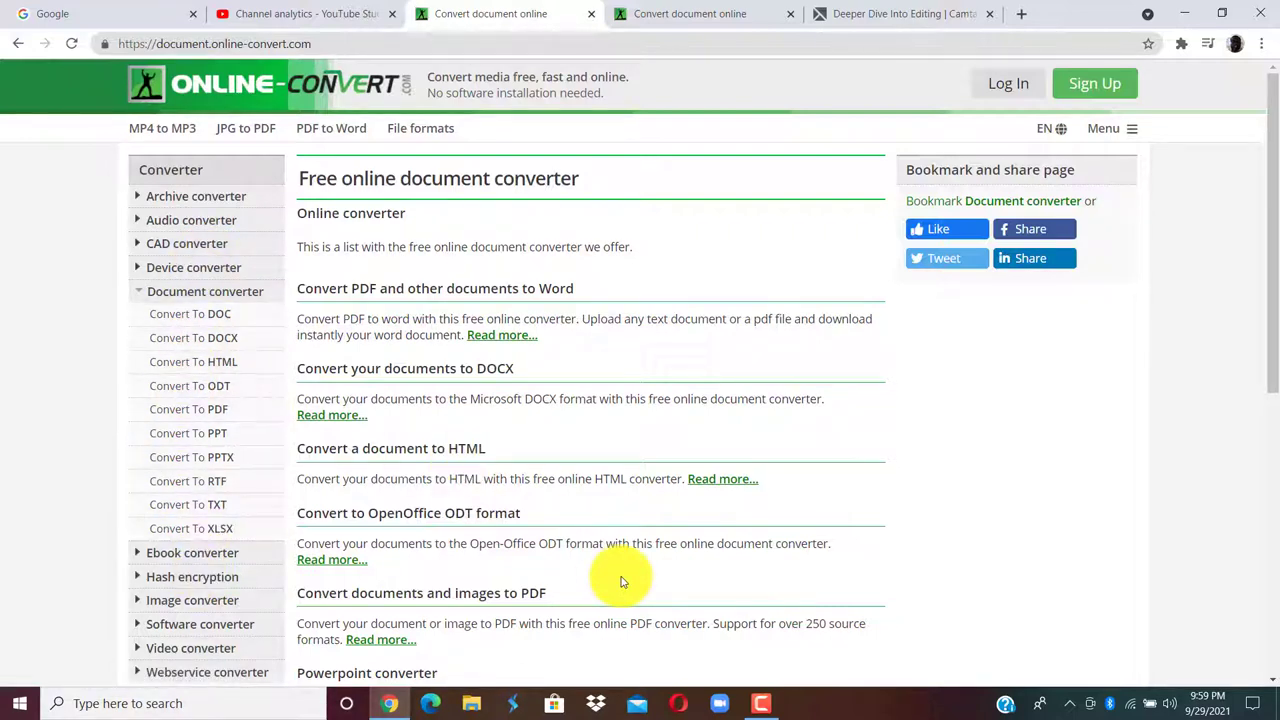
# Step: Examine the document converter pages for DOC and PDF, including their upload area and optional settings
pyautogui.click(182, 316)
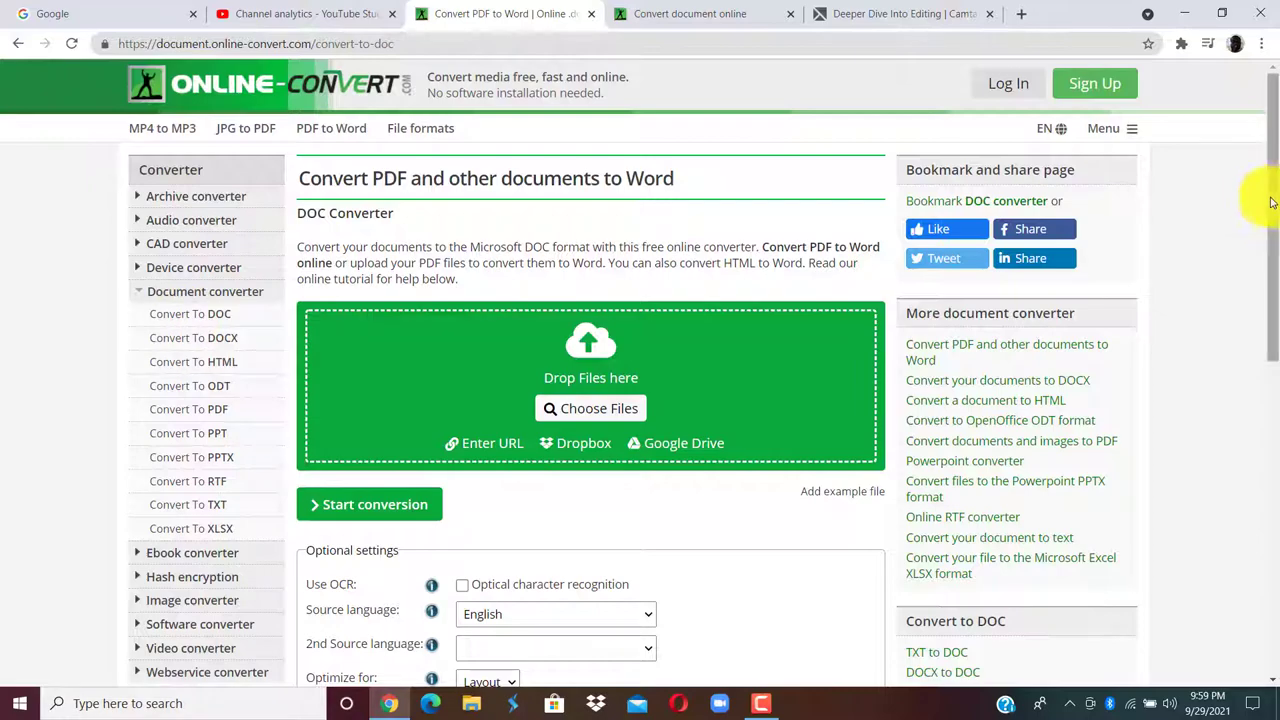
pyautogui.moveTo(1271, 203)
pyautogui.mouseDown()
pyautogui.moveTo(1268, 190)
pyautogui.moveTo(1275, 355)
pyautogui.moveTo(1266, 200)
pyautogui.mouseUp()
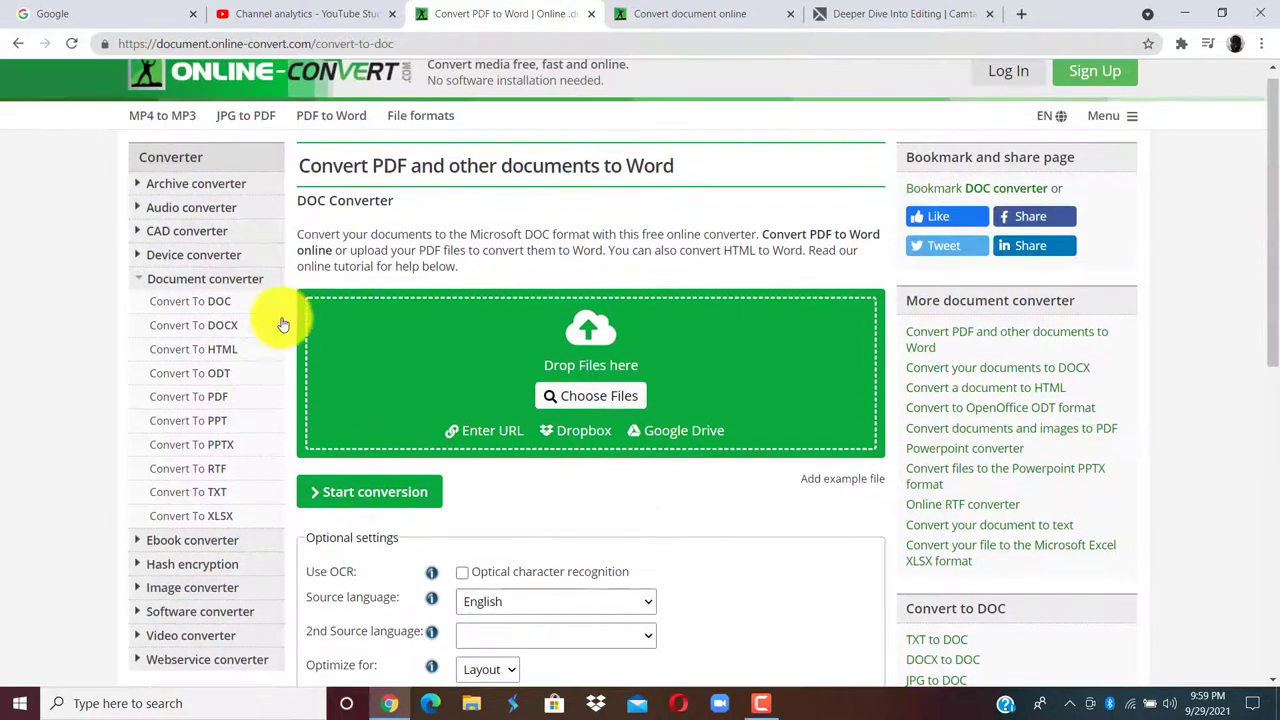
pyautogui.click(198, 396)
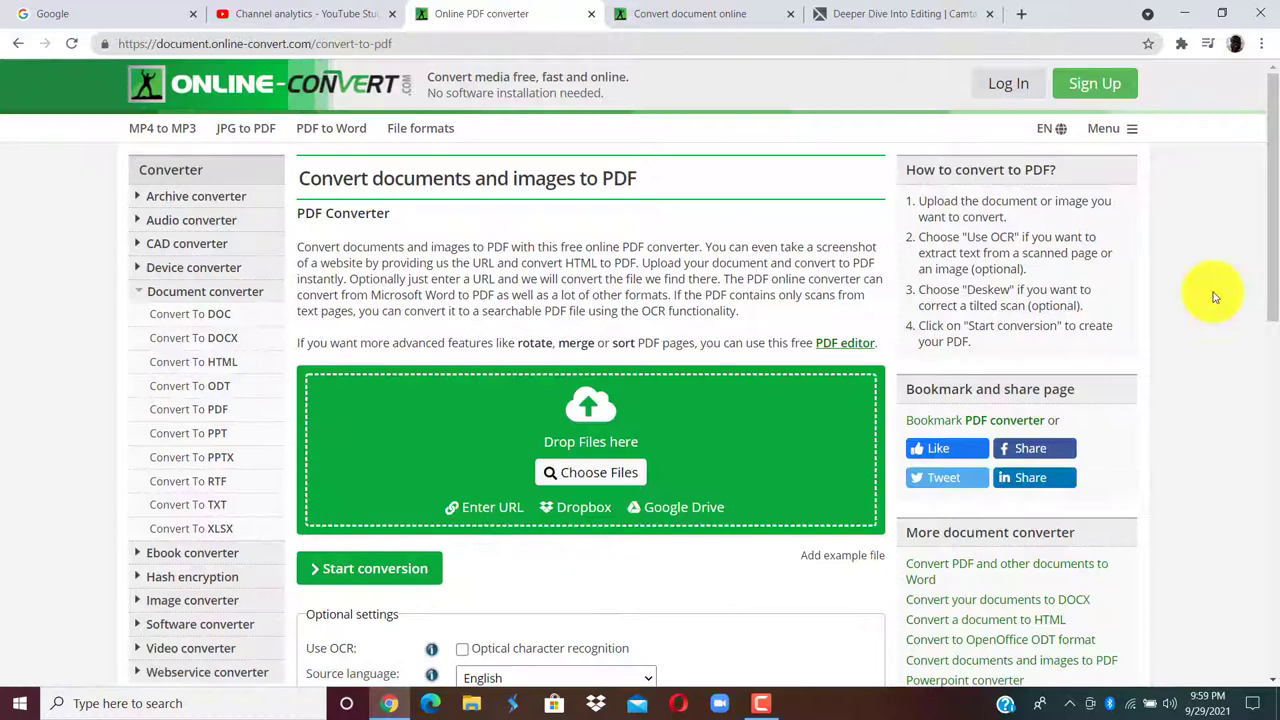
pyautogui.moveTo(1274, 229); pyautogui.dragTo(1272, 313)
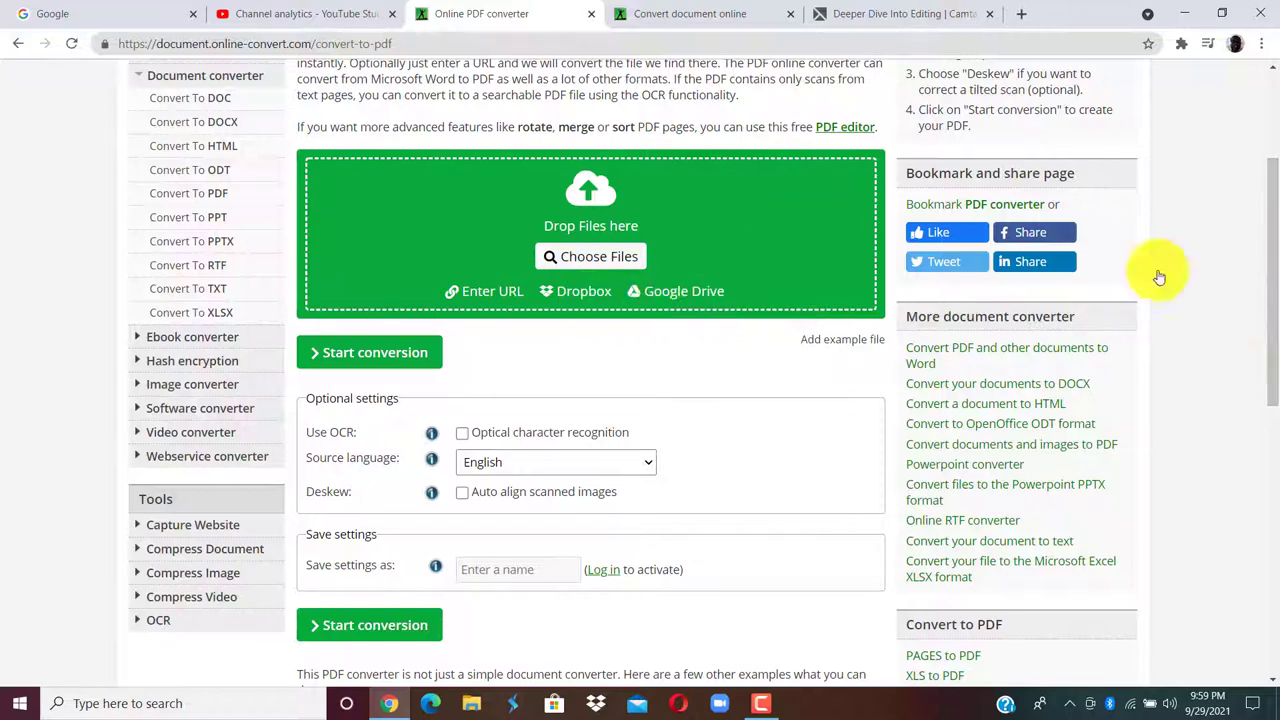
pyautogui.moveTo(1275, 283); pyautogui.dragTo(1273, 250)
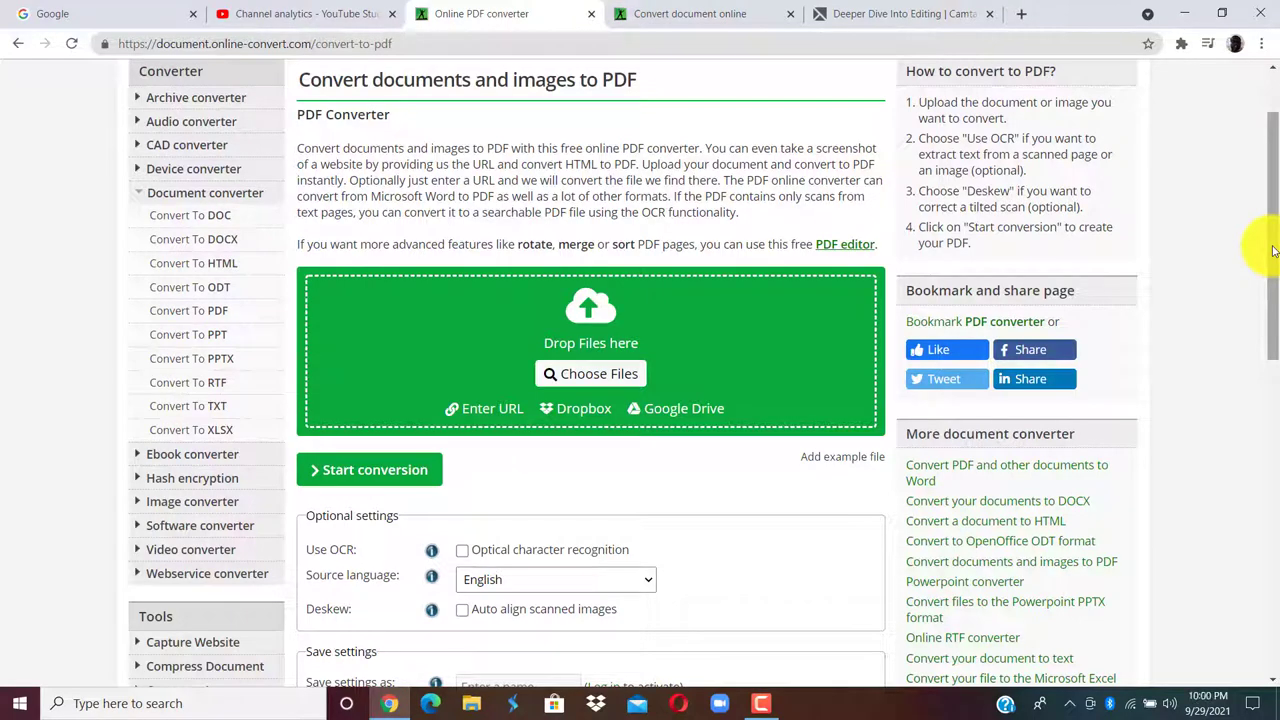
# Step: Open the JPG conversion page within the image converters
pyautogui.click(138, 507)
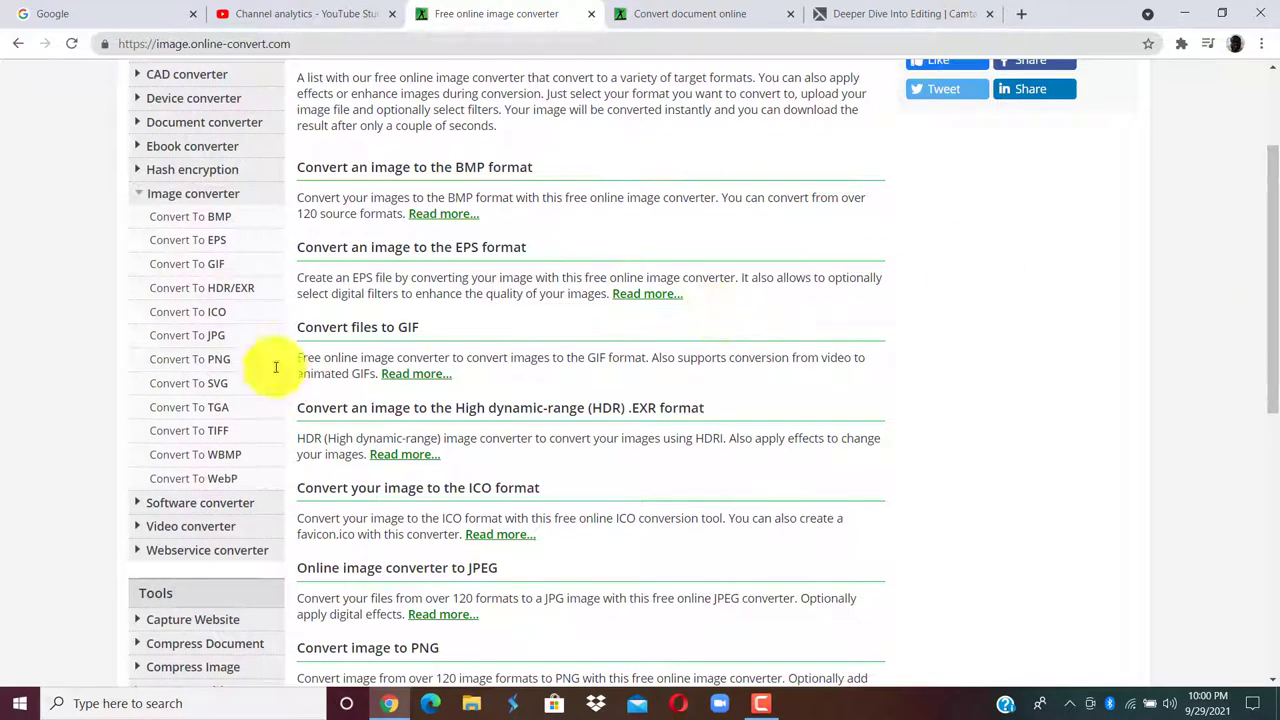
pyautogui.click(178, 341)
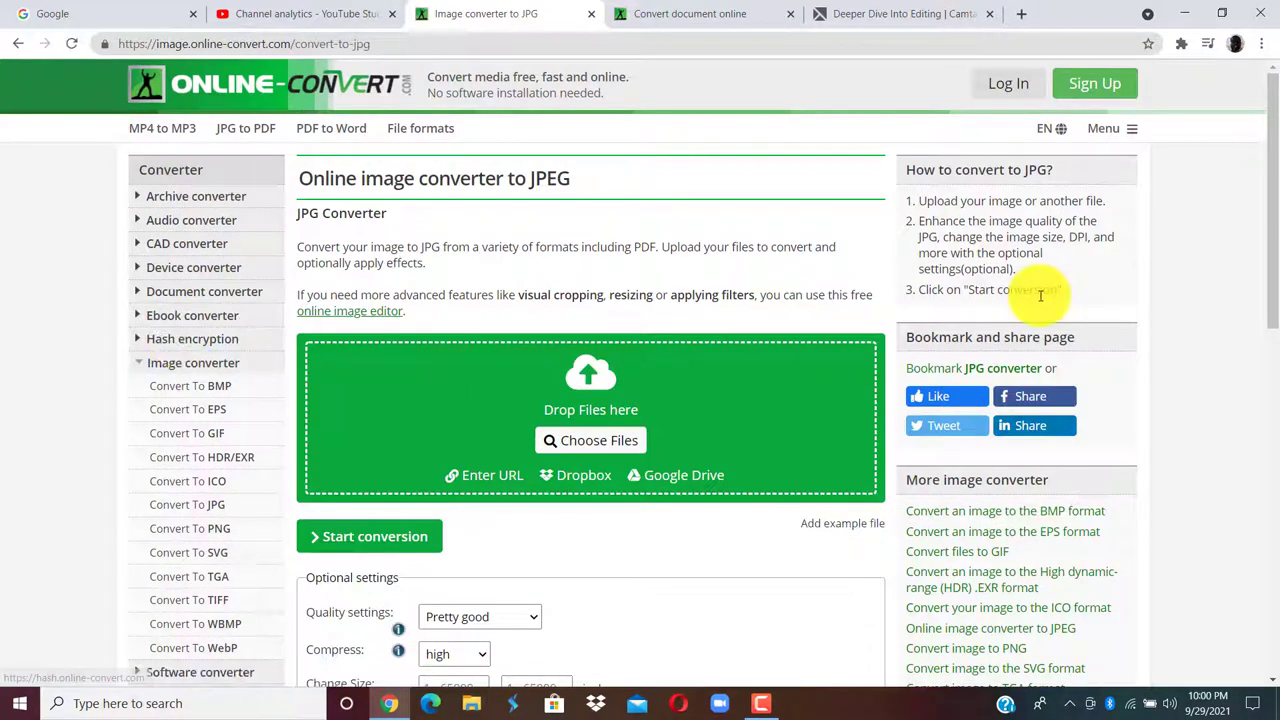
pyautogui.moveTo(1273, 218); pyautogui.dragTo(1266, 272)
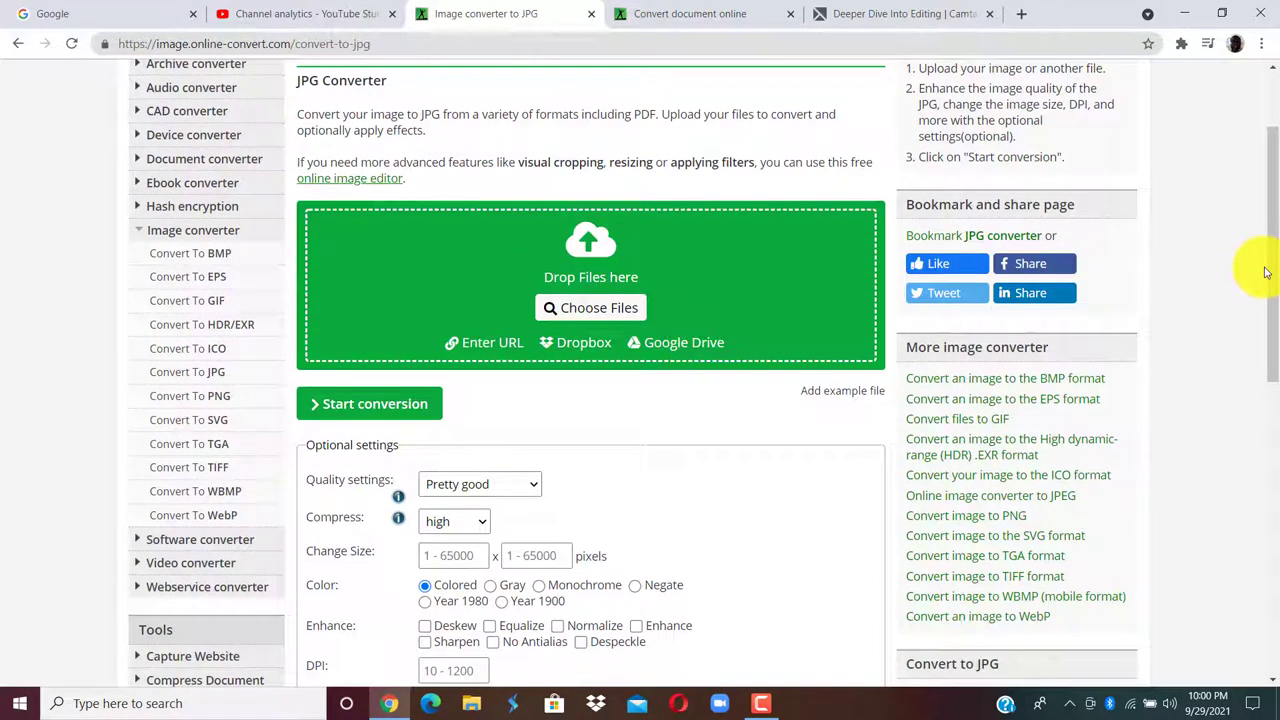
# Step: Upload the Word file "address update" from the Desktop folder for conversion to JPG
pyautogui.click(615, 307)
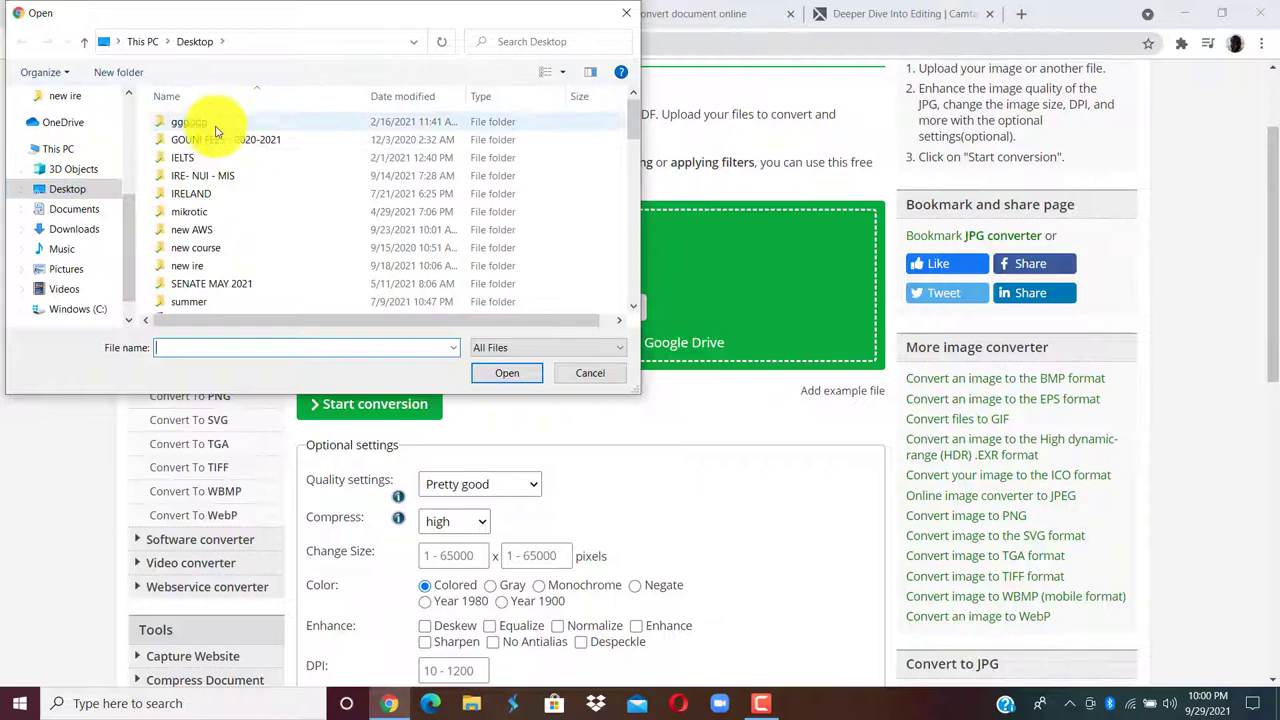
pyautogui.click(61, 189)
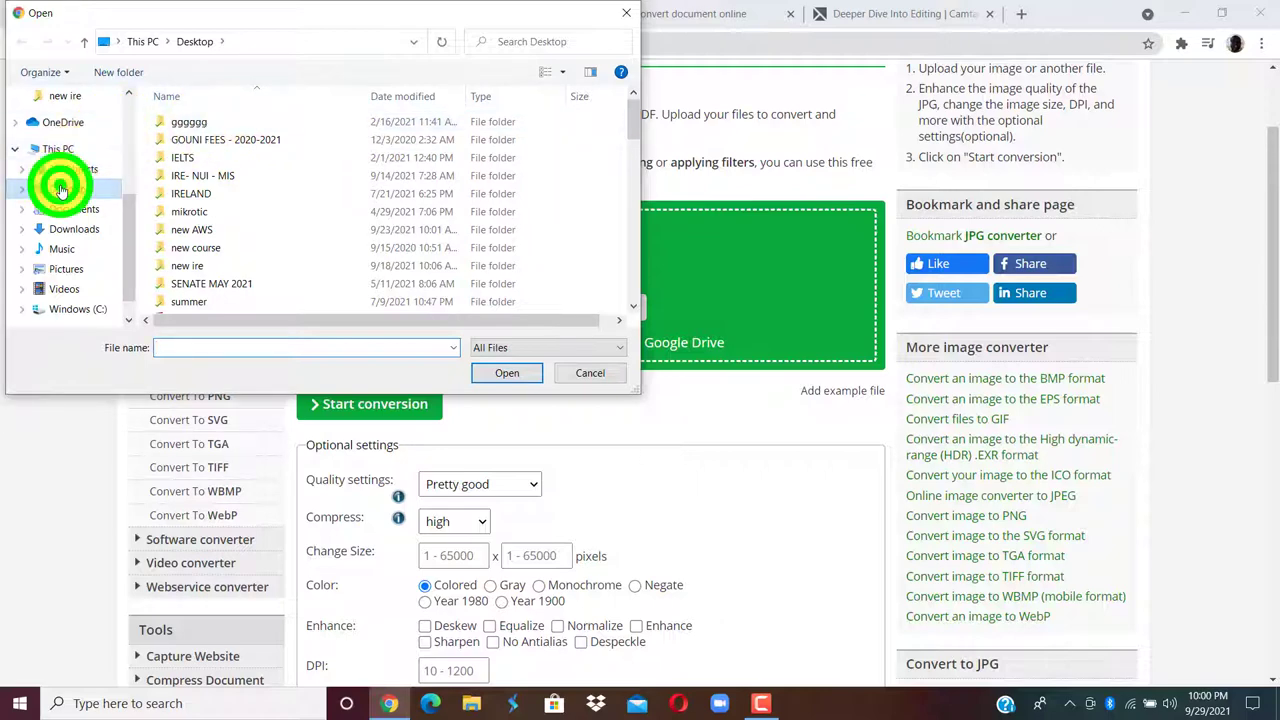
pyautogui.moveTo(625, 110); pyautogui.dragTo(609, 143)
pyautogui.click(312, 190)
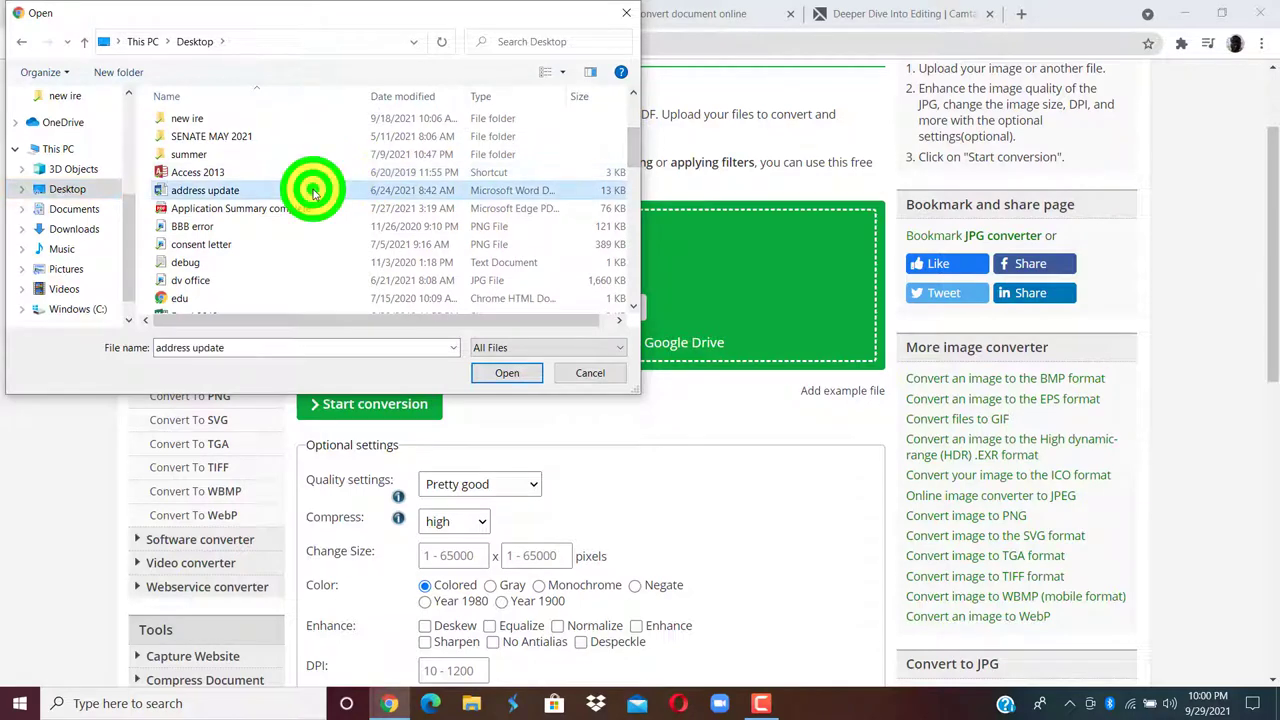
pyautogui.click(535, 378)
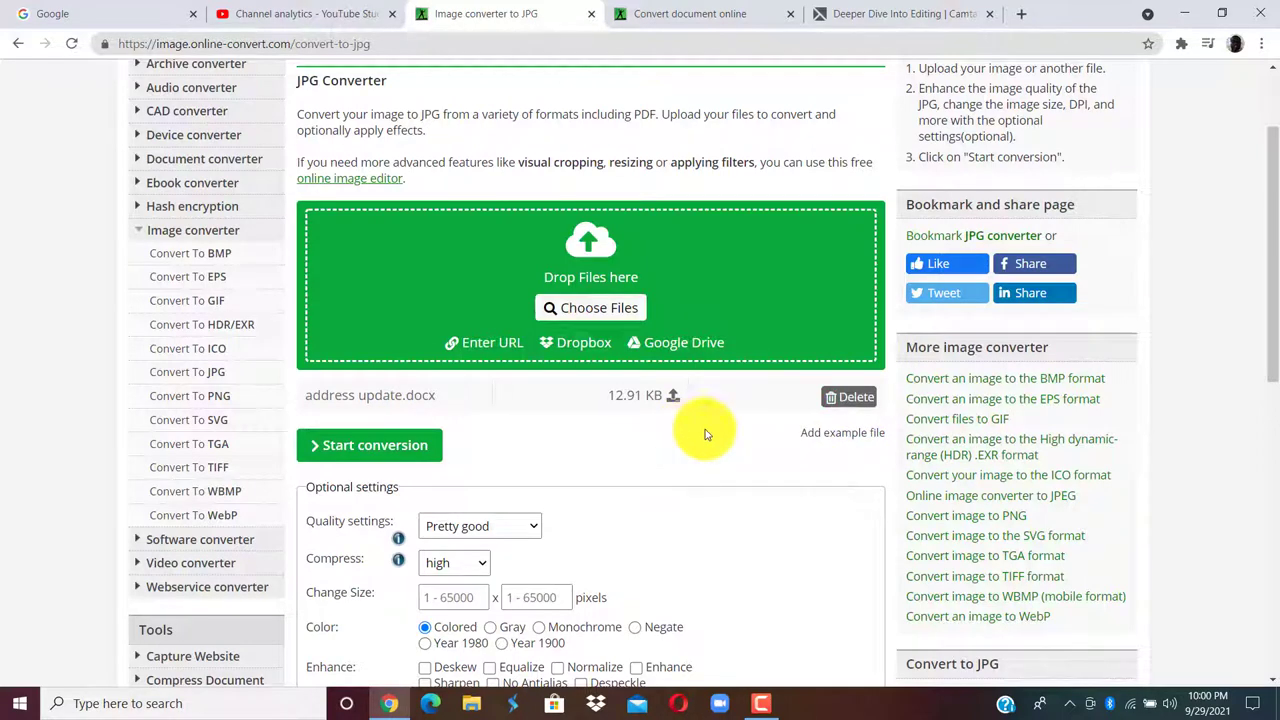
# Step: Review the optional JPG settings and start converting address update.docx with the default options
pyautogui.click(1274, 316)
pyautogui.moveTo(1274, 316); pyautogui.dragTo(1262, 372)
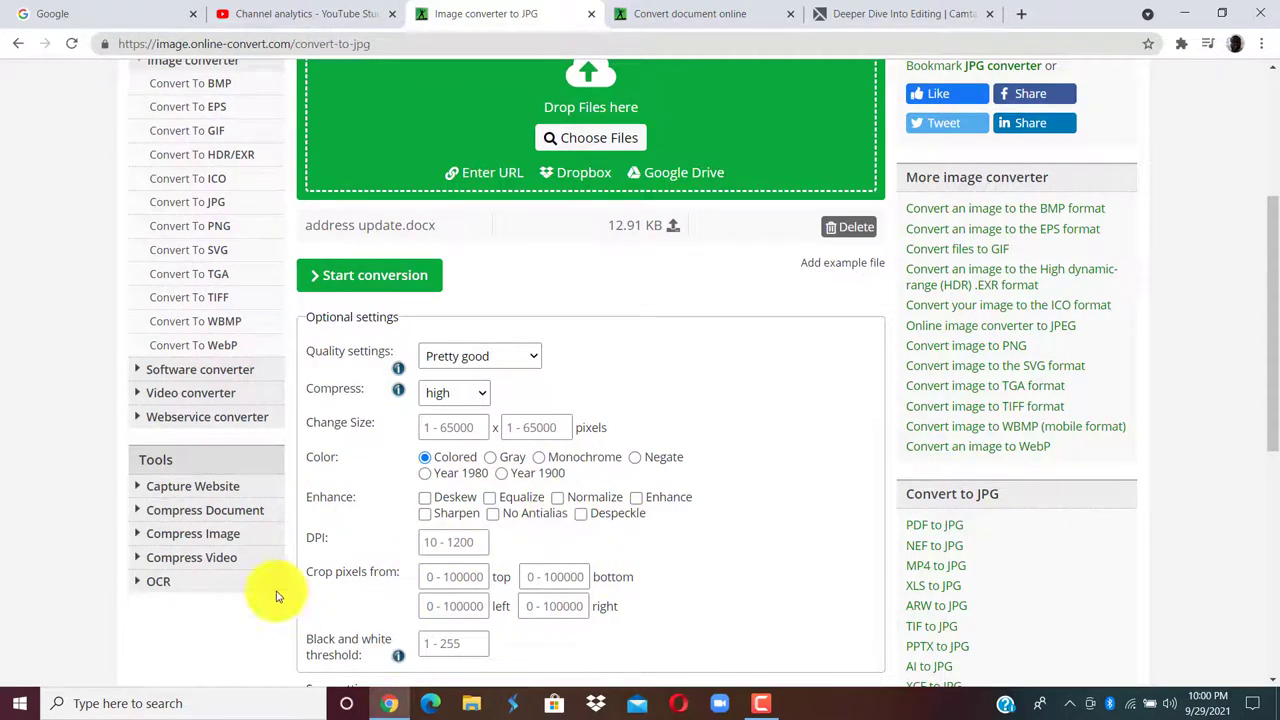
pyautogui.moveTo(1274, 326)
pyautogui.mouseDown()
pyautogui.moveTo(1262, 324)
pyautogui.moveTo(1260, 429)
pyautogui.moveTo(1272, 440)
pyautogui.moveTo(1268, 342)
pyautogui.mouseUp()
pyautogui.scroll(4, 1268, 342)
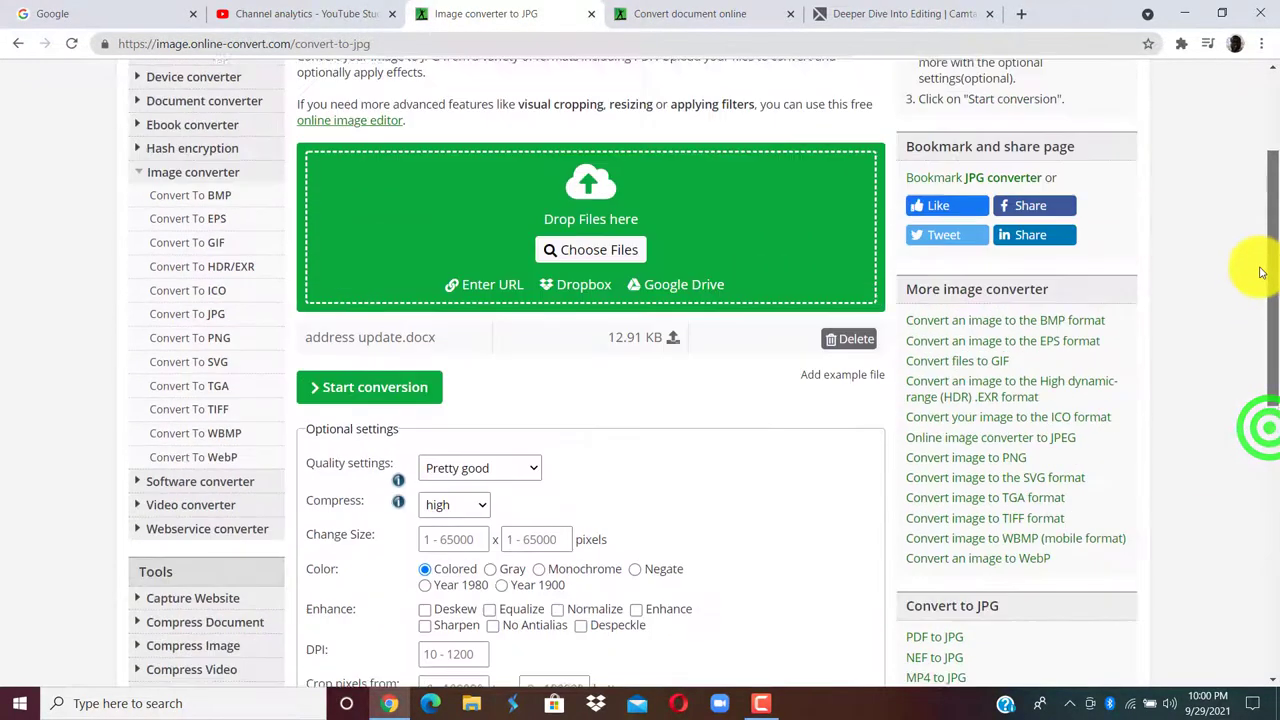
pyautogui.click(392, 396)
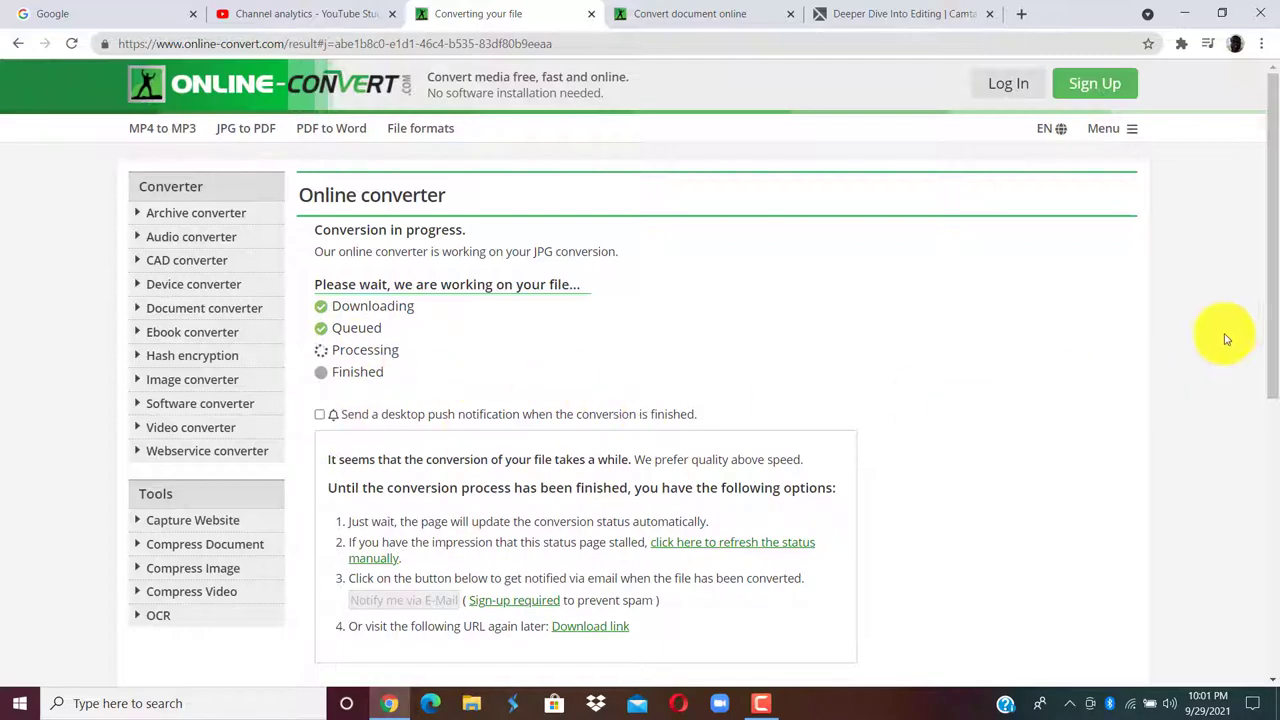
pyautogui.moveTo(1268, 236)
pyautogui.mouseDown()
pyautogui.moveTo(1271, 300)
pyautogui.moveTo(1271, 243)
pyautogui.moveTo(1270, 261)
pyautogui.mouseUp()
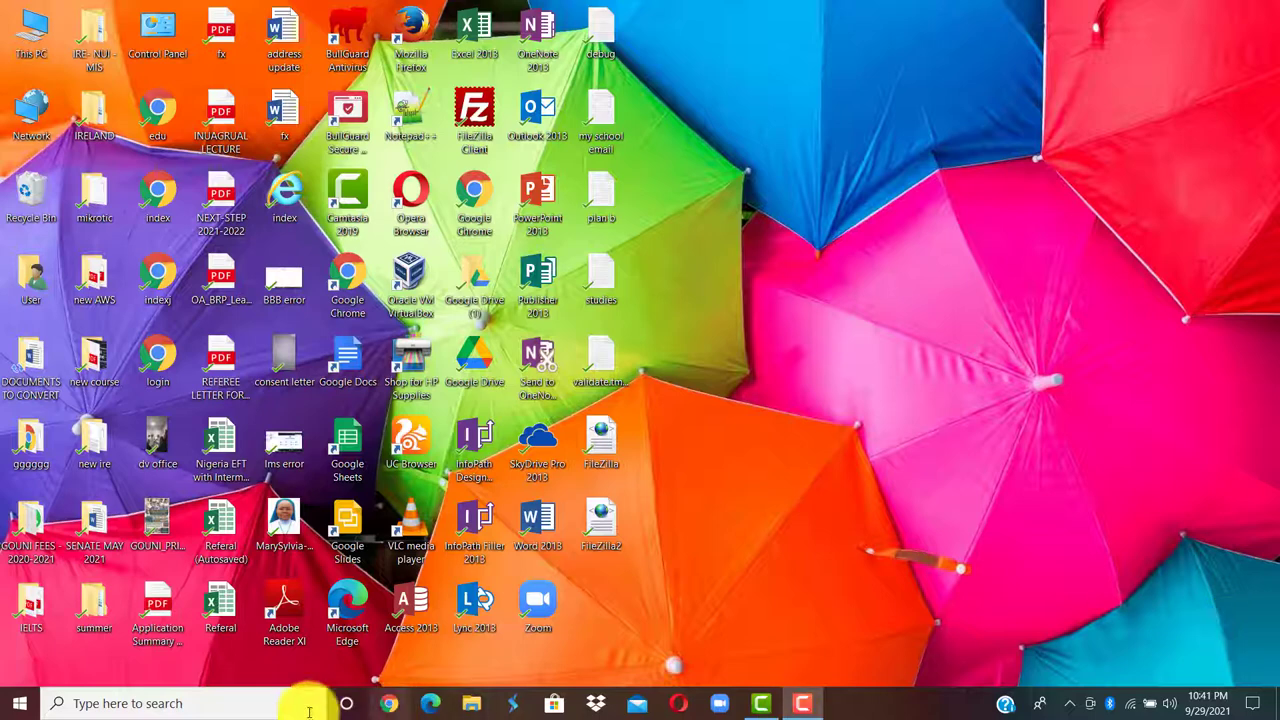
# Step: Launch Word 2013 with a blank document and dismiss the Office activation wizard
pyautogui.click(265, 703)
pyautogui.write('word')
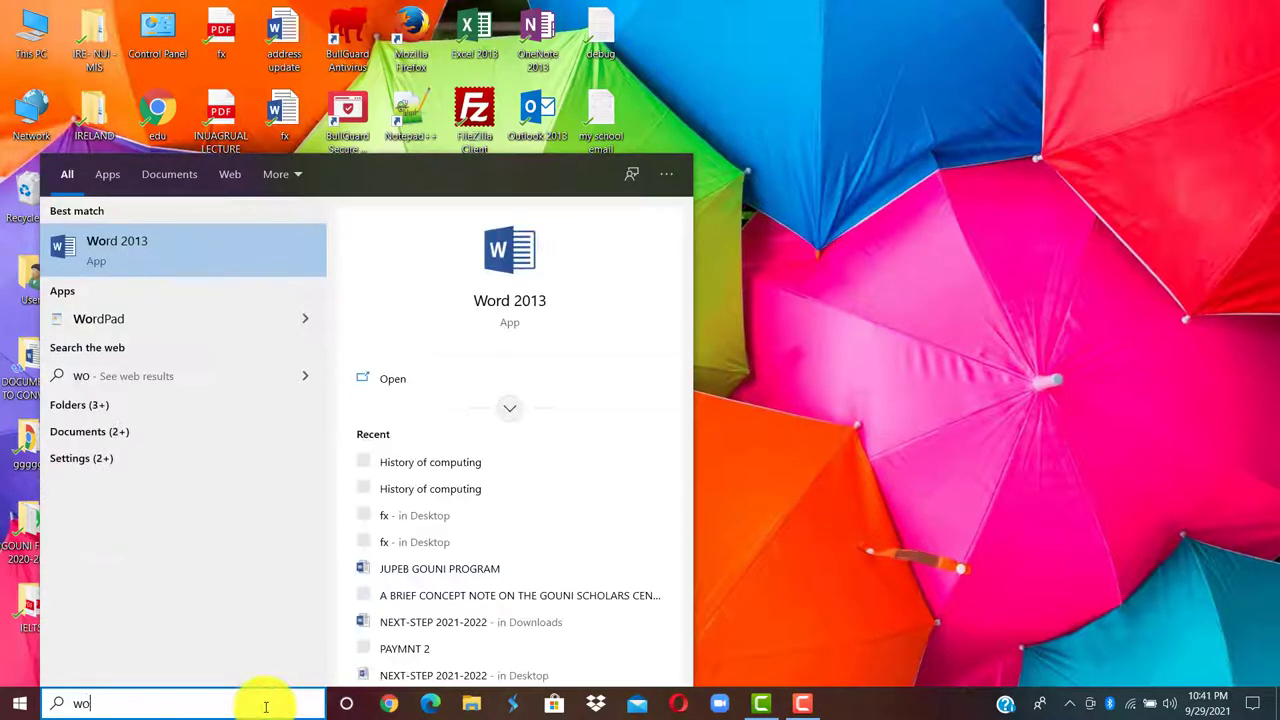
pyautogui.click(216, 254)
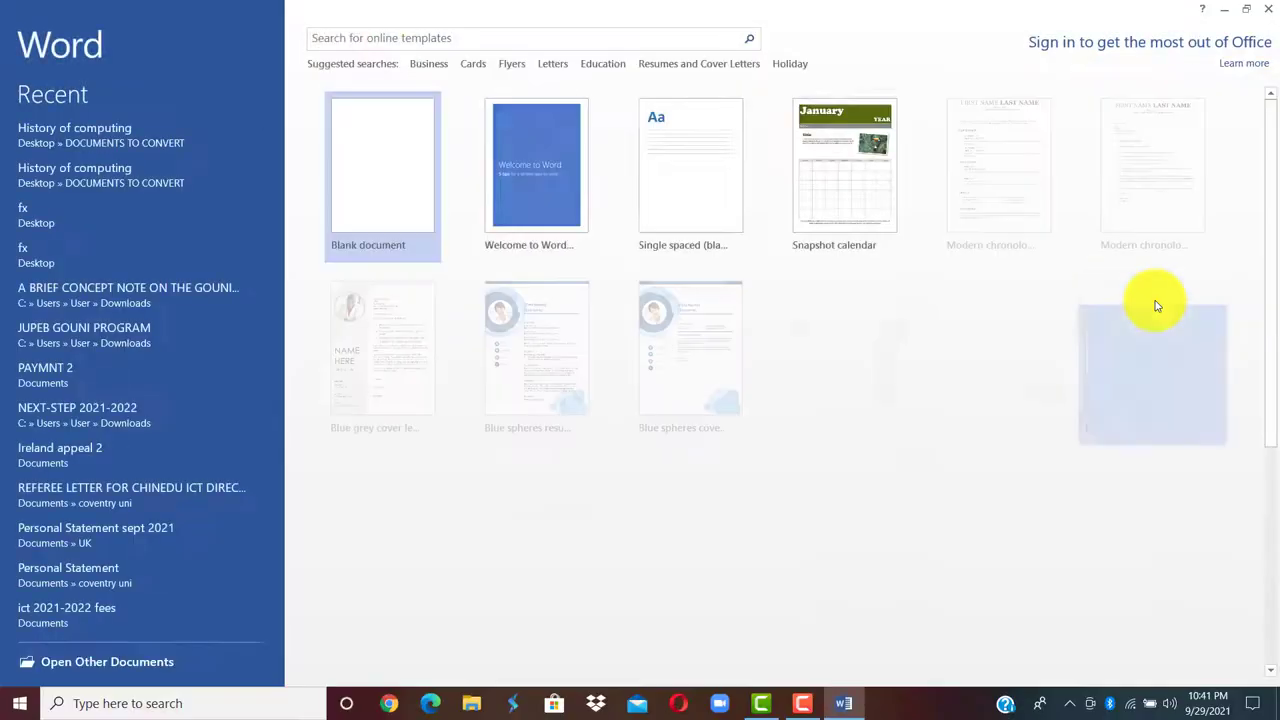
pyautogui.click(365, 185)
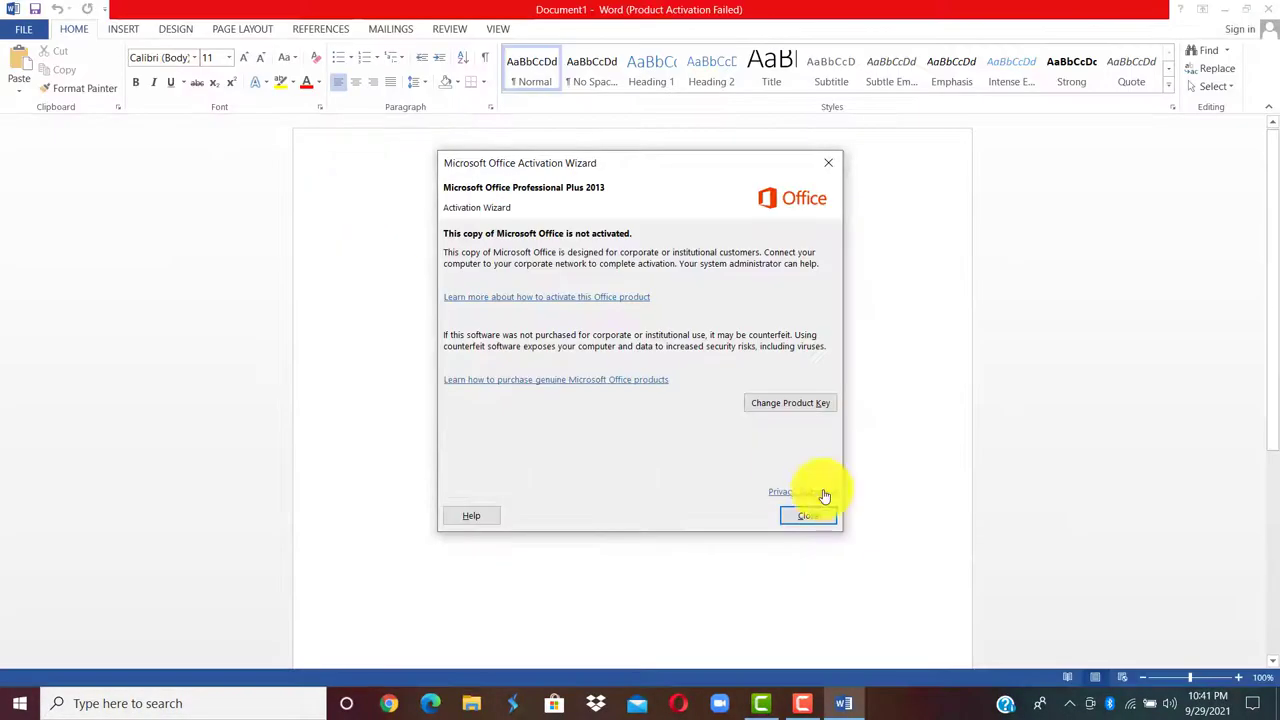
pyautogui.click(806, 517)
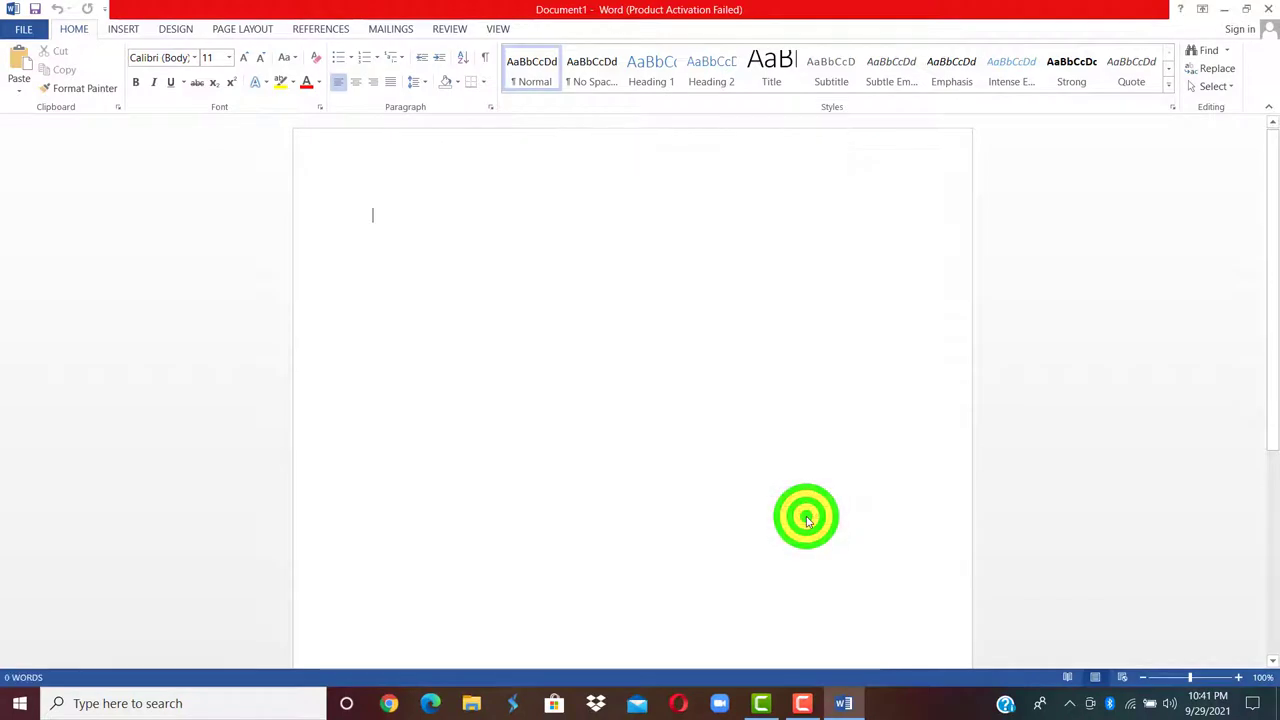
# Step: Open the document "History of computing" from the DOCUMENTS TO CONVERT folder on the computer
pyautogui.click(26, 37)
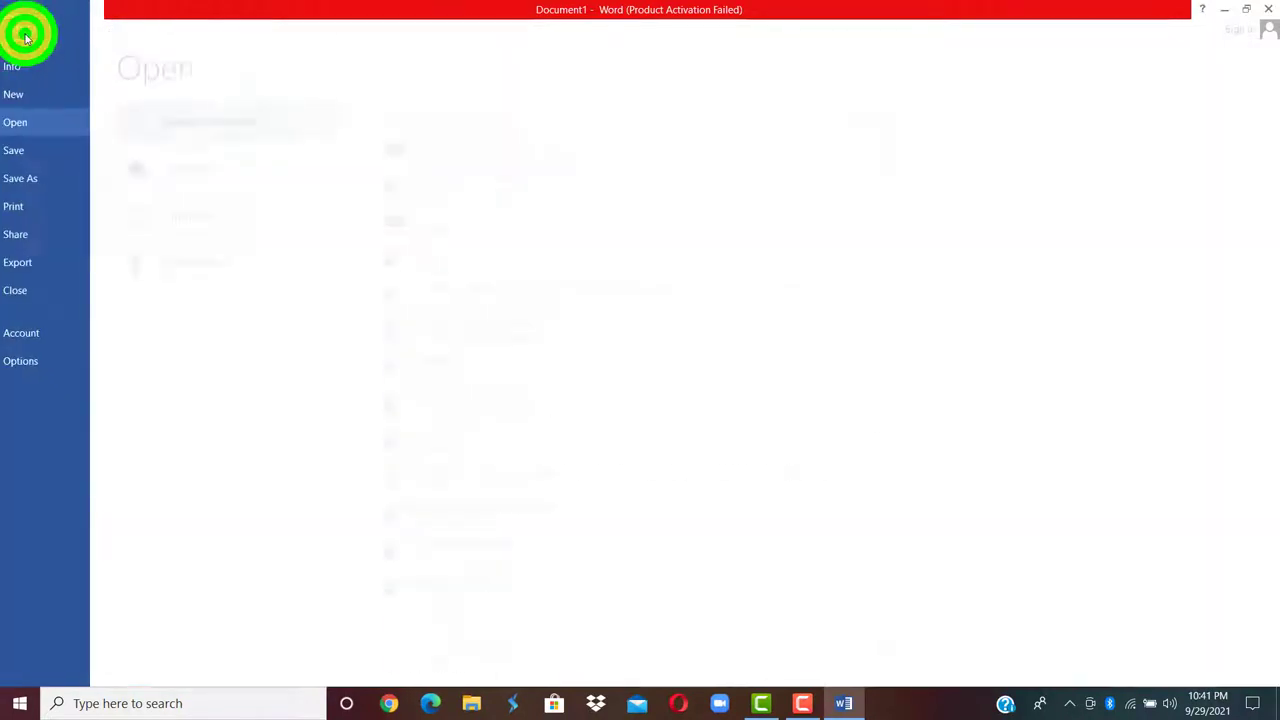
pyautogui.click(31, 128)
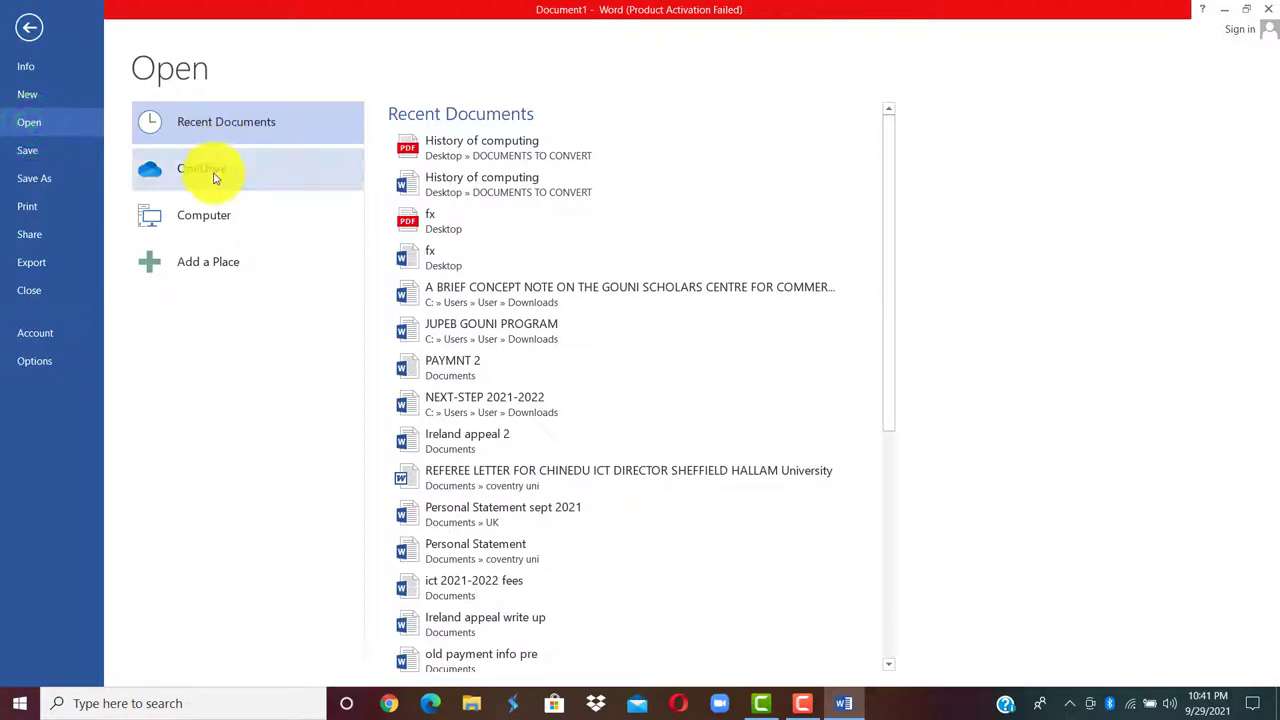
pyautogui.click(211, 216)
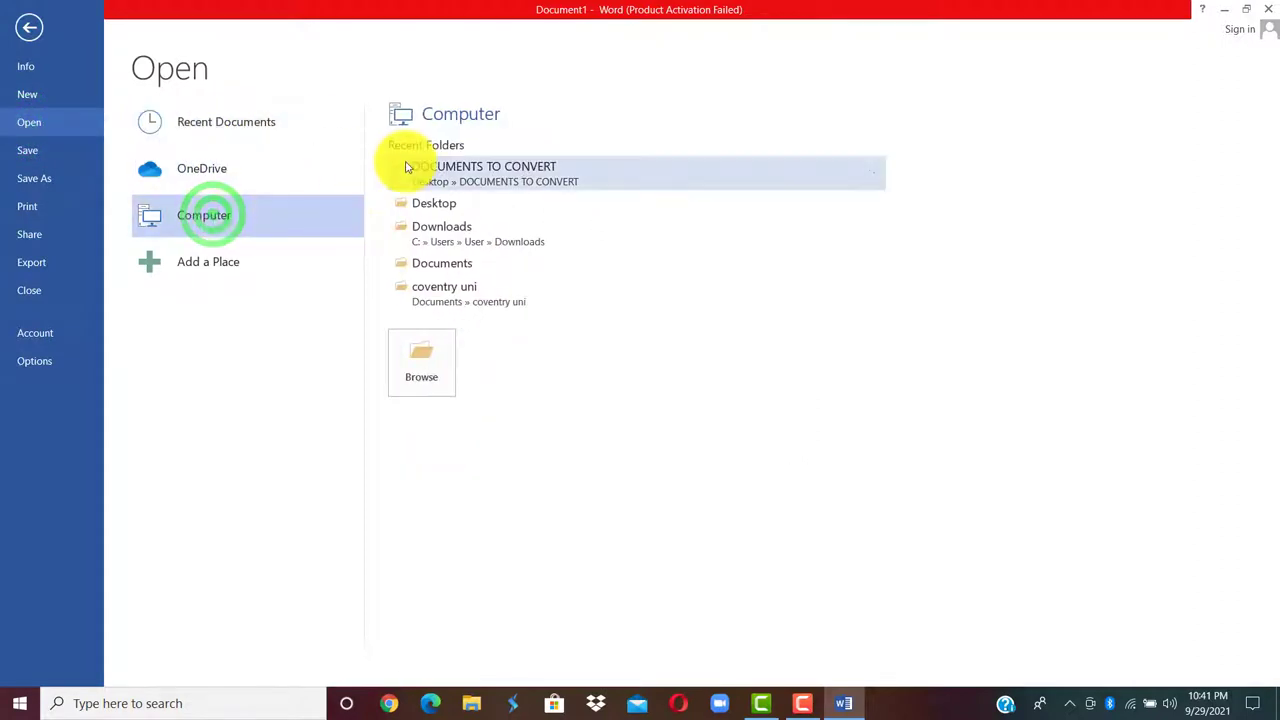
pyautogui.click(450, 170)
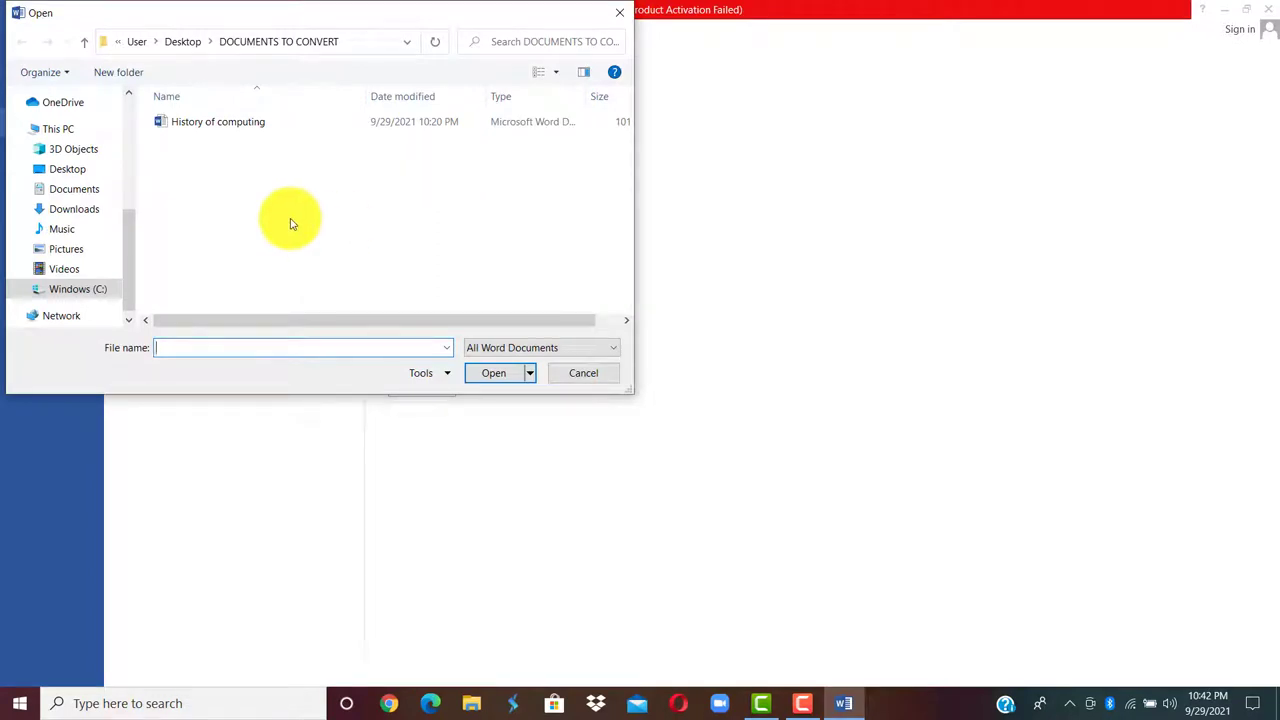
pyautogui.click(217, 124)
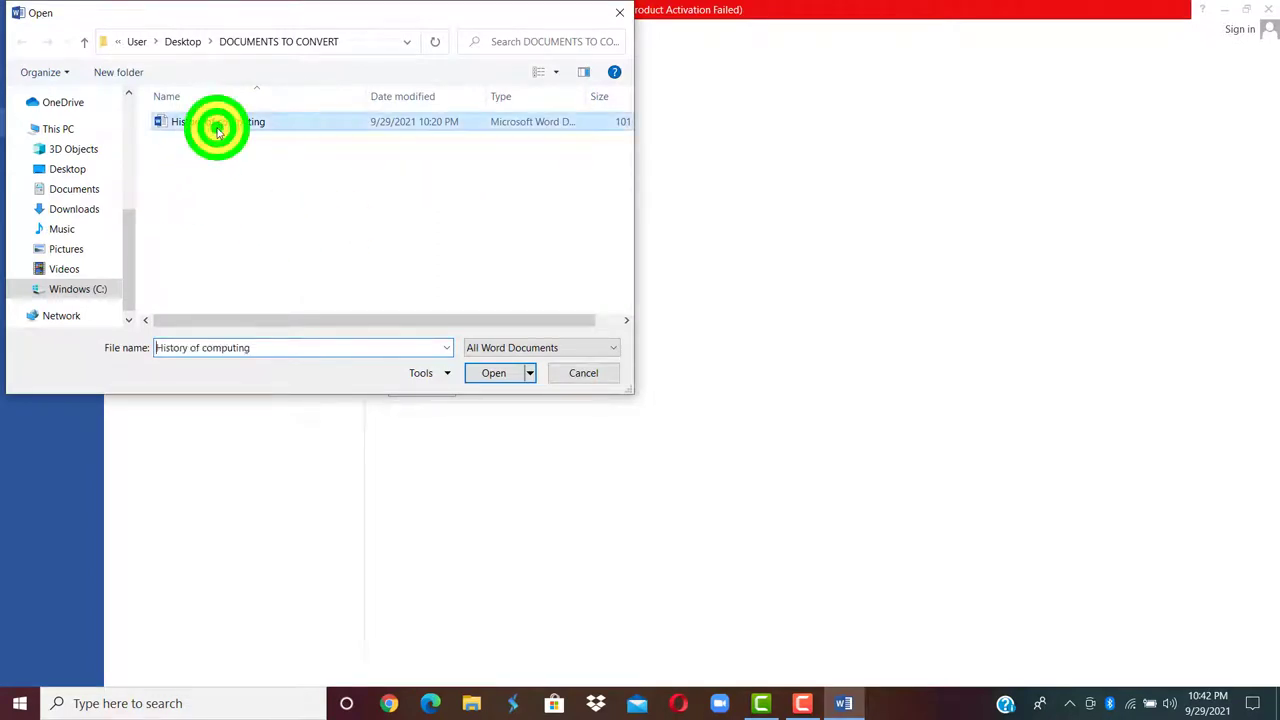
pyautogui.click(490, 373)
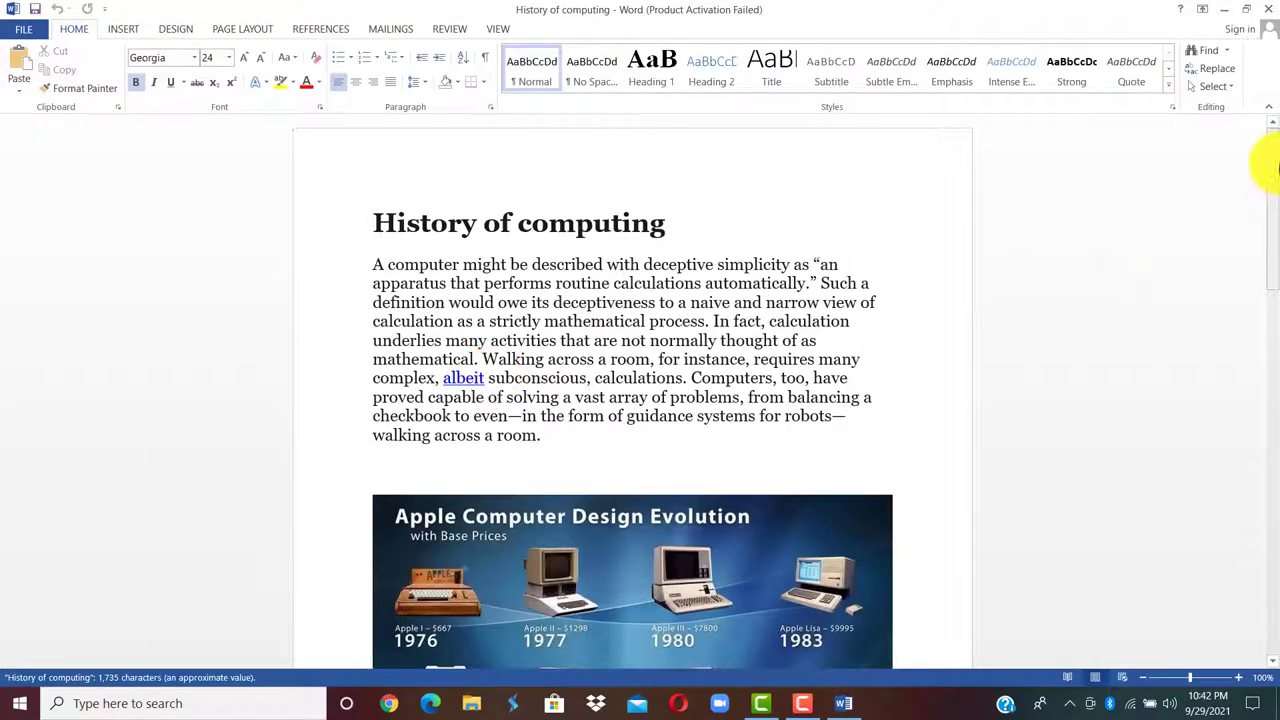
# Step: Try editing the heading "History of computing" by deleting its last letters and retyping them
pyautogui.moveTo(1268, 160)
pyautogui.mouseDown()
pyautogui.moveTo(1275, 405)
pyautogui.moveTo(1263, 157)
pyautogui.mouseUp()
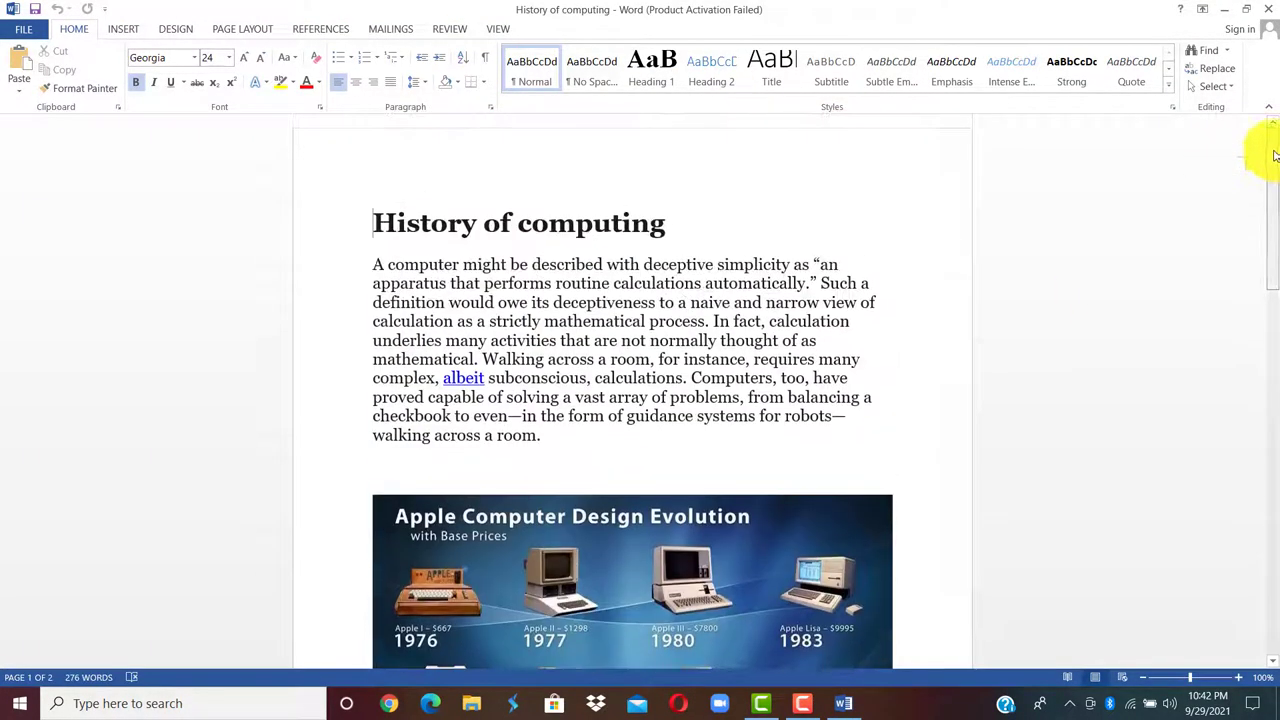
pyautogui.click(538, 284)
pyautogui.click(663, 231)
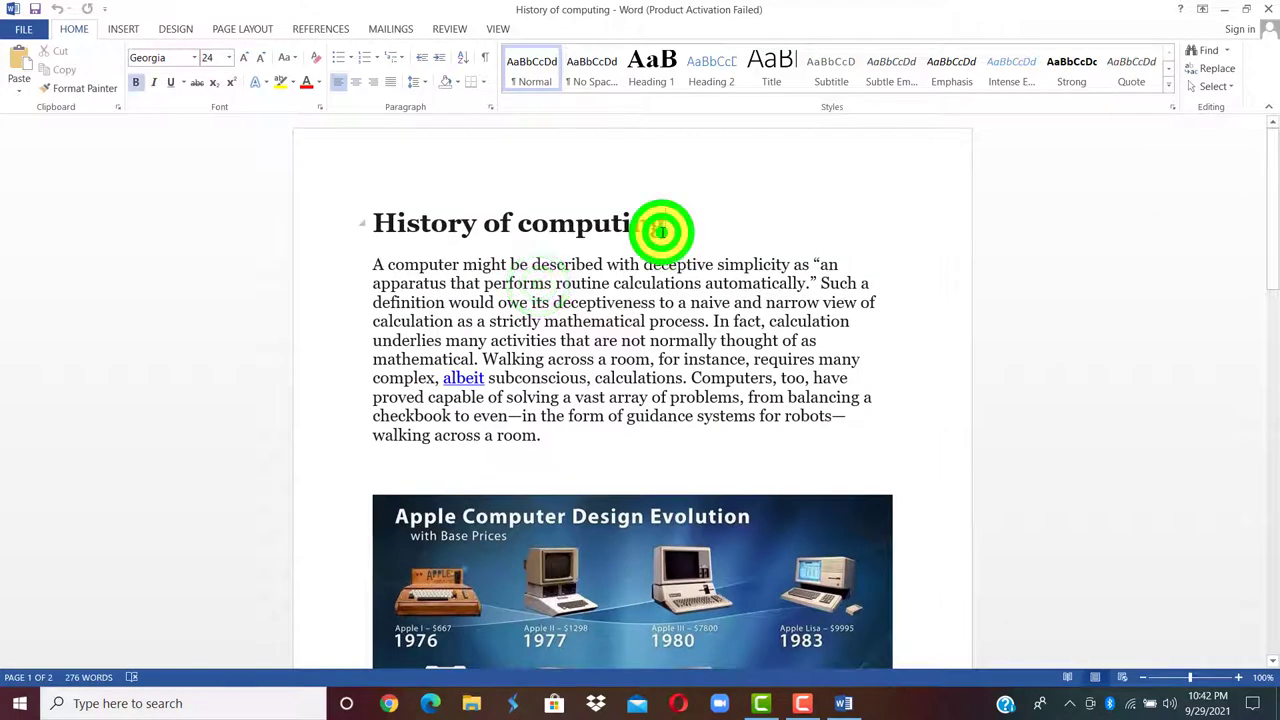
pyautogui.press('BackSpace')
pyautogui.press('BackSpace')
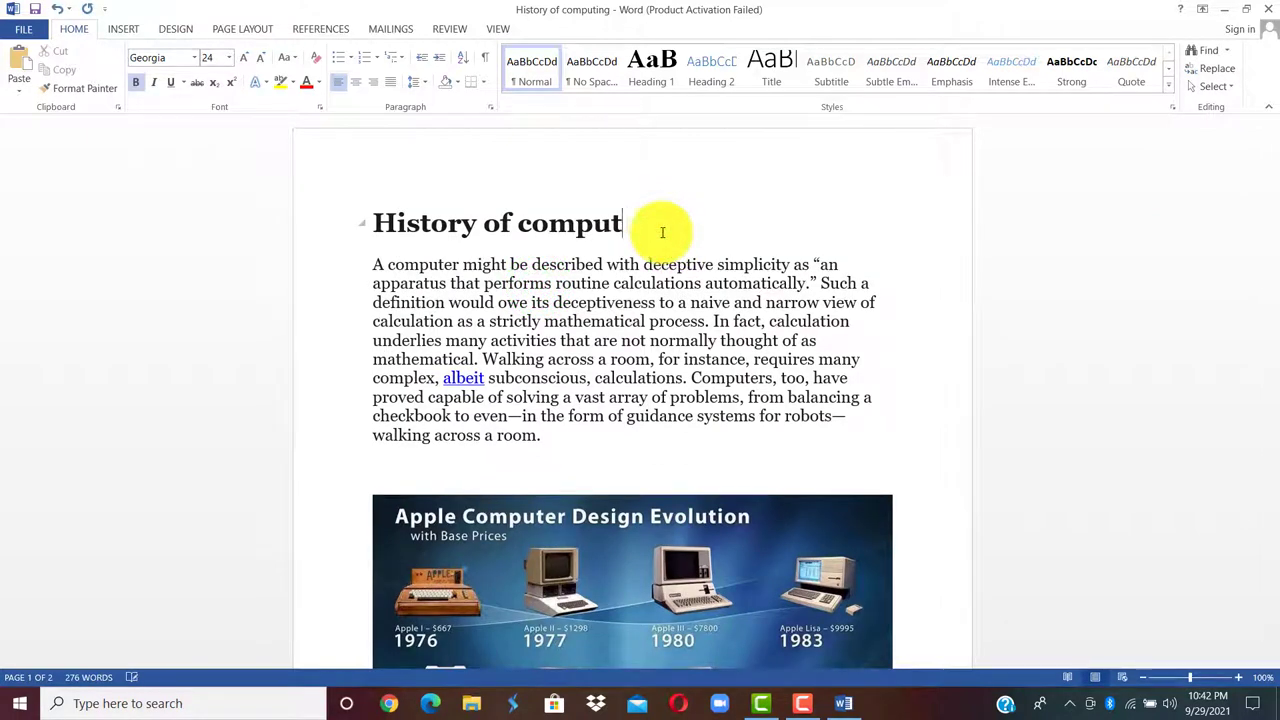
pyautogui.write('ng')
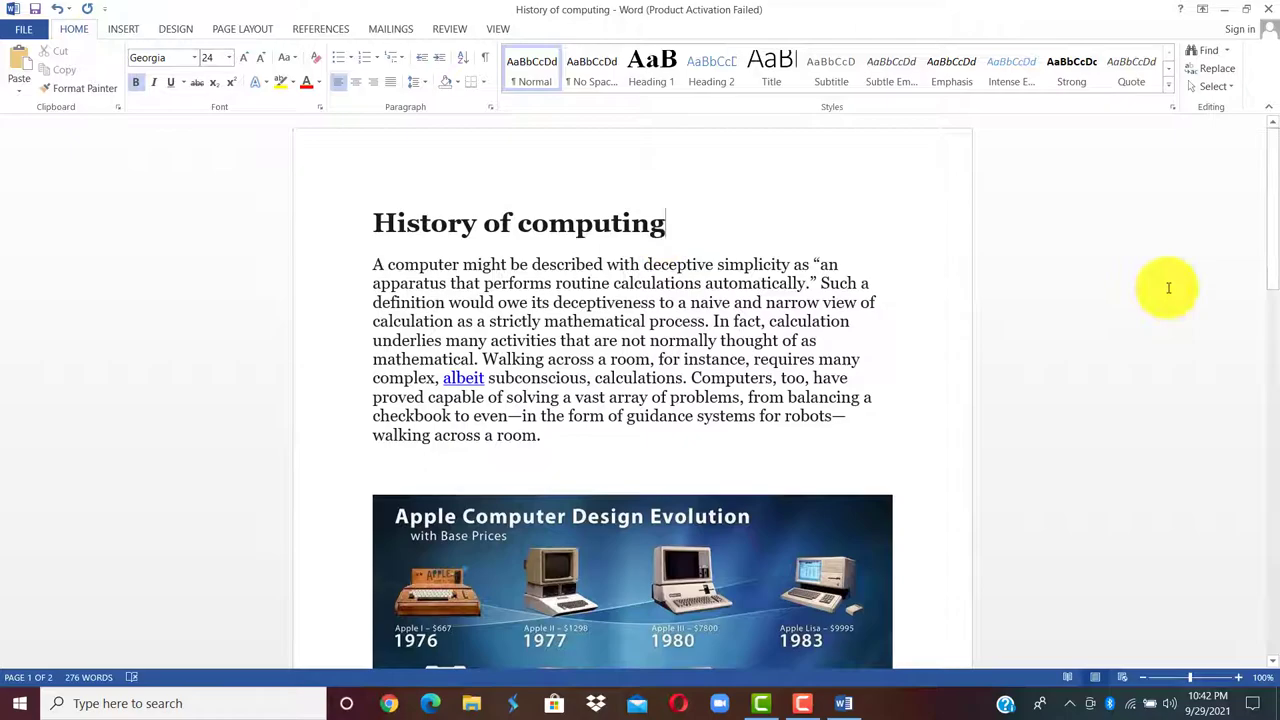
pyautogui.moveTo(1266, 180); pyautogui.dragTo(1264, 150)
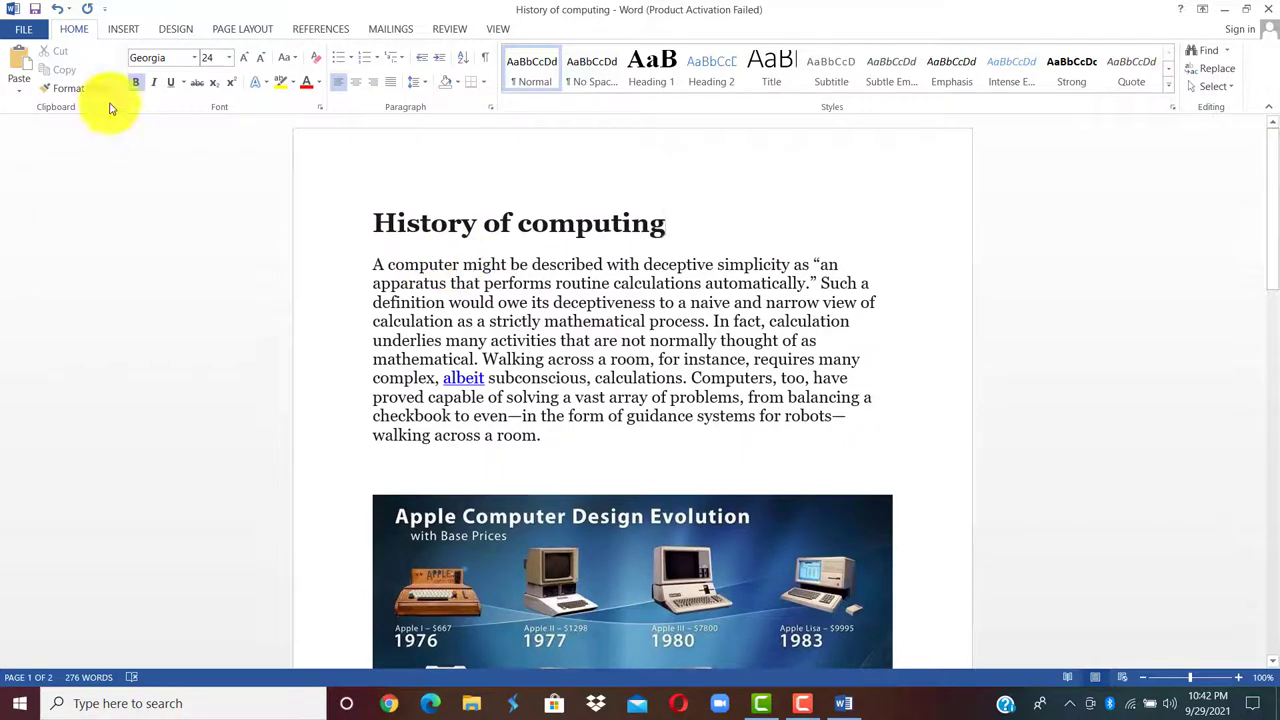
# Step: Save the document as a PDF named "History of computing" in the DOCUMENTS TO CONVERT folder, keeping the standard publishing options
pyautogui.click(23, 29)
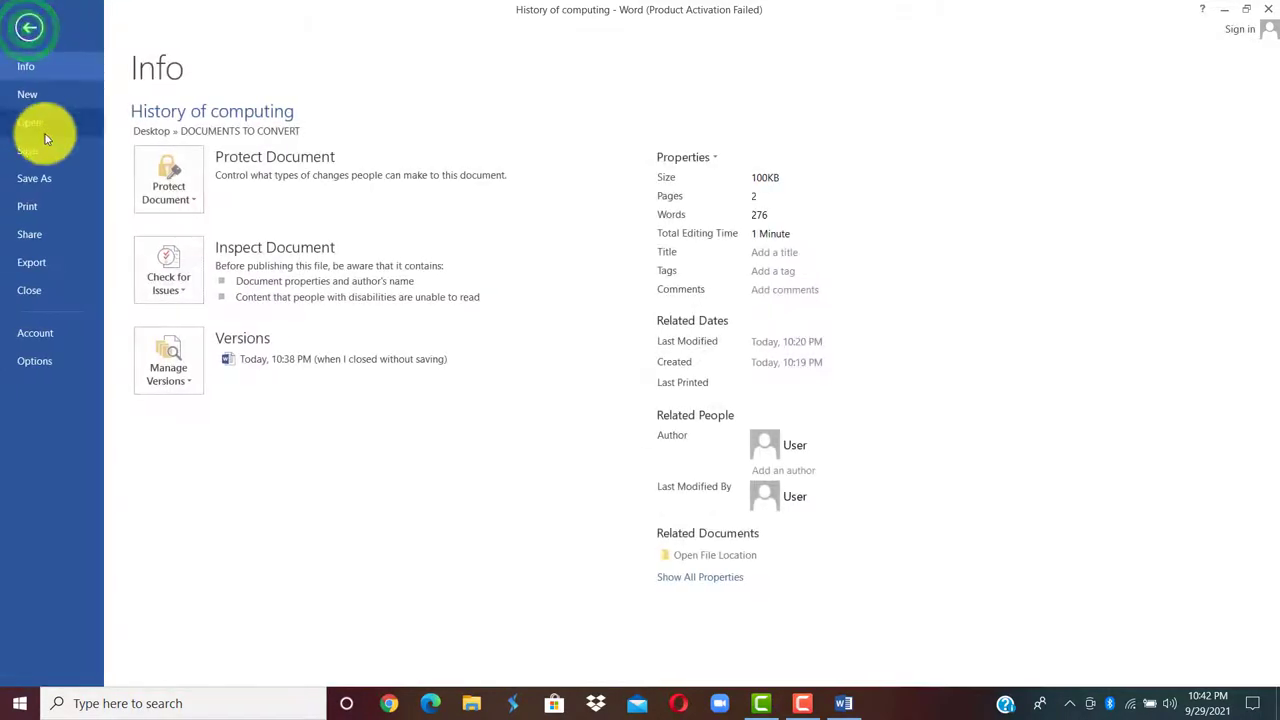
pyautogui.click(45, 178)
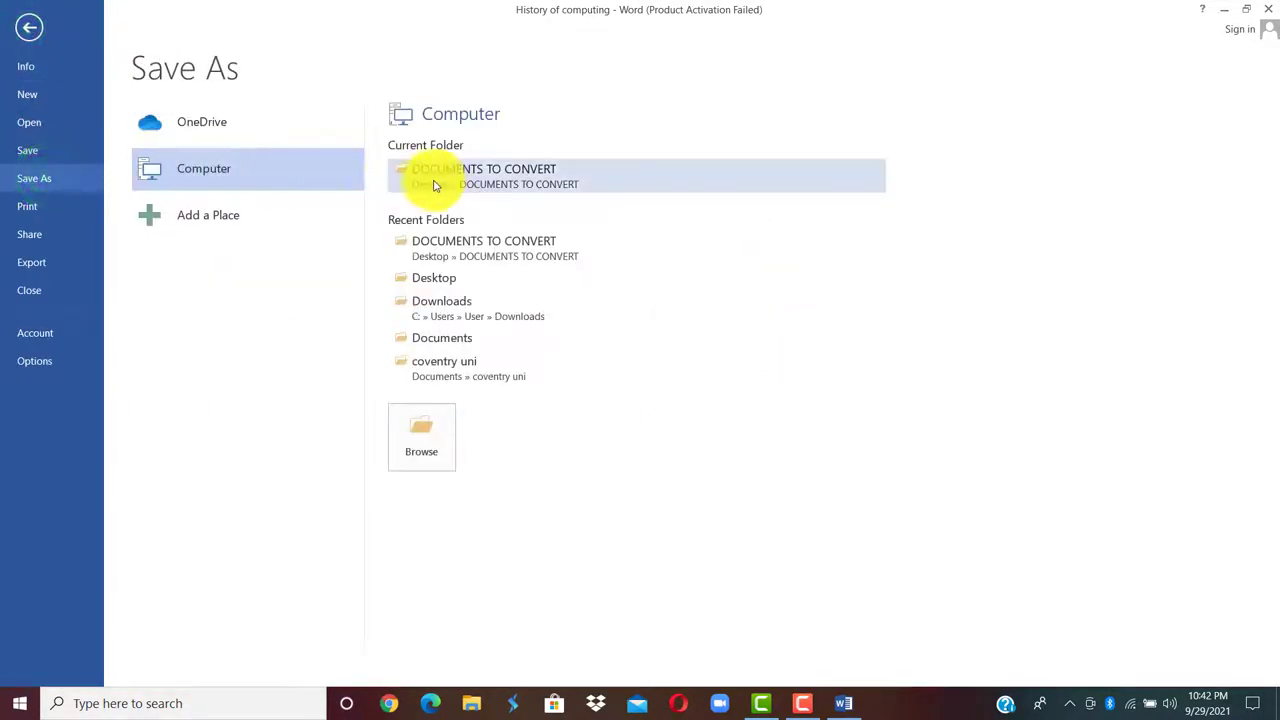
pyautogui.click(435, 185)
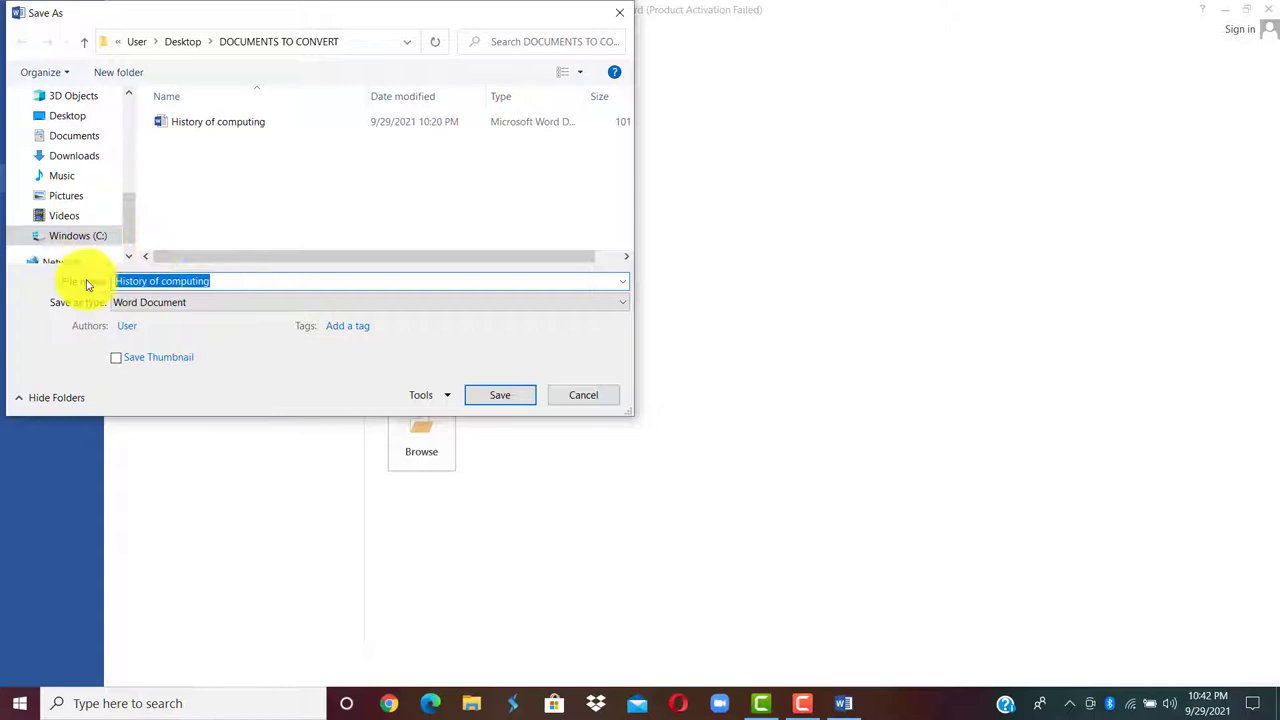
pyautogui.click(231, 281)
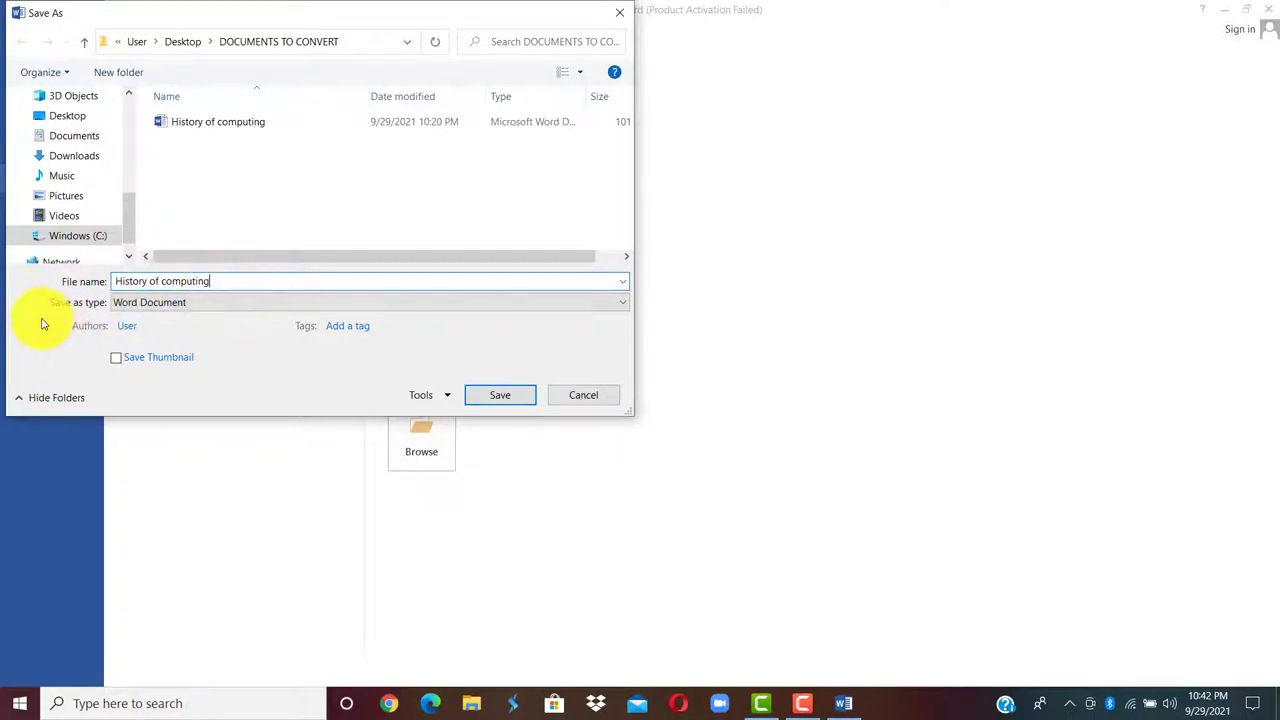
pyautogui.click(157, 302)
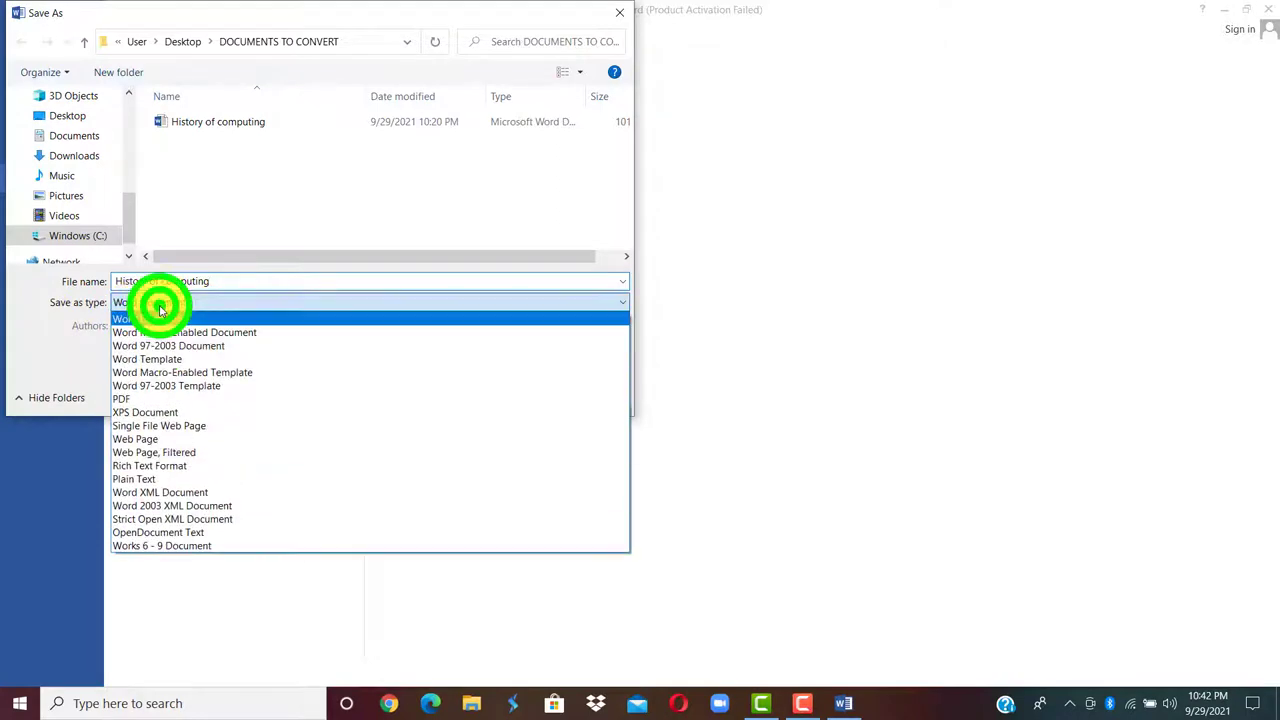
pyautogui.click(153, 400)
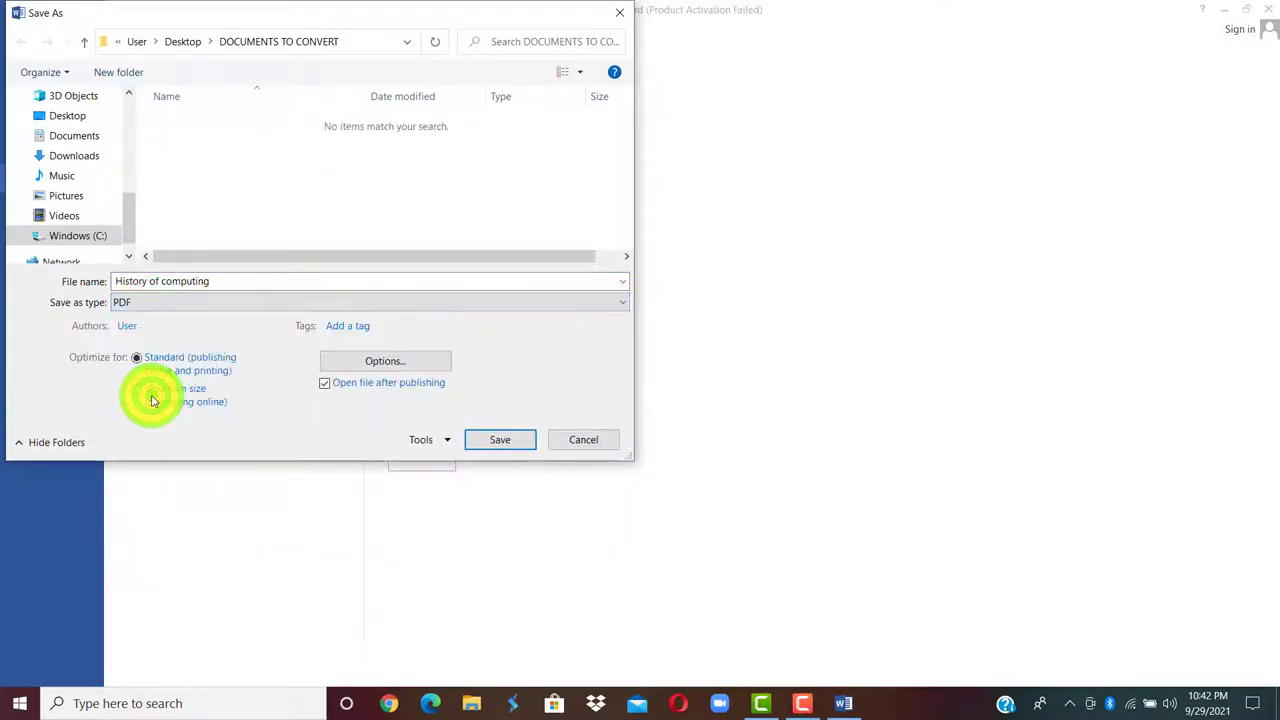
pyautogui.click(500, 440)
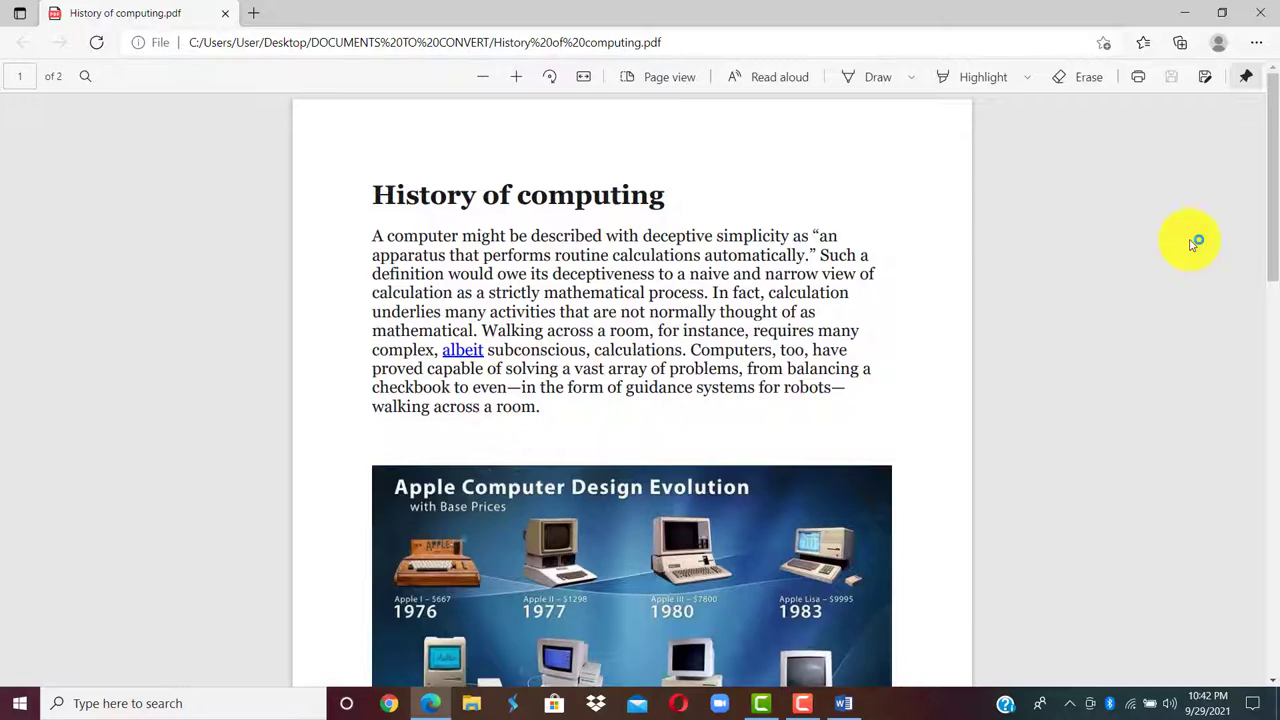
# Step: Look through the exported History of computing.pdf in Edge and check whether its heading can be edited
pyautogui.click(1268, 152)
pyautogui.moveTo(1273, 316); pyautogui.dragTo(1276, 104)
pyautogui.click(577, 222)
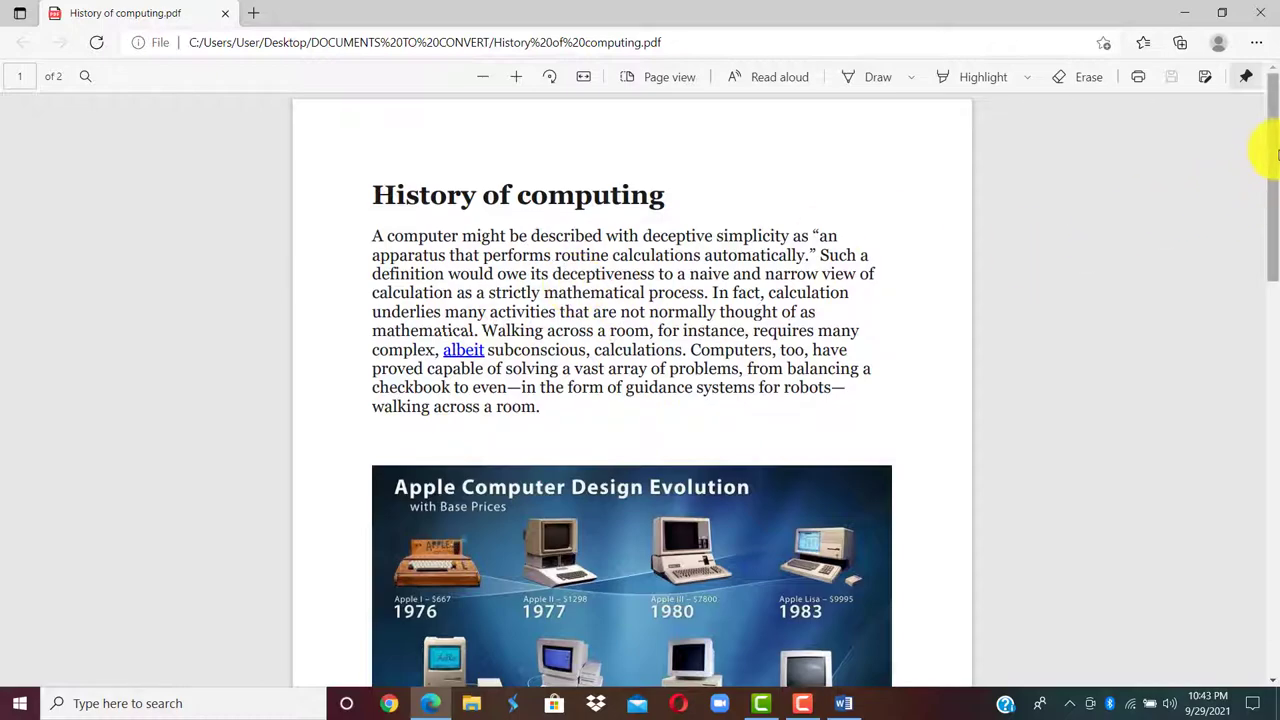
pyautogui.moveTo(1262, 145); pyautogui.dragTo(1257, 108)
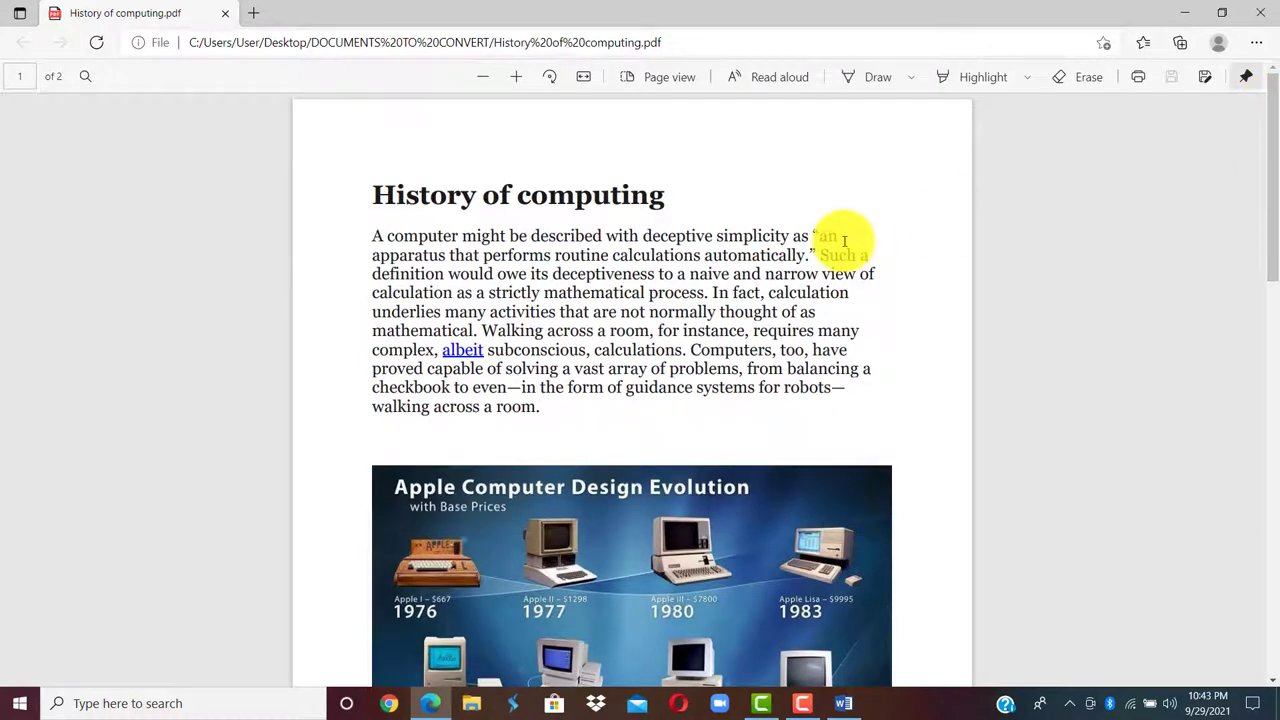
# Step: Switch to Word, paste the clipboard content into the History of computing document and create a new blank document
pyautogui.click(845, 703)
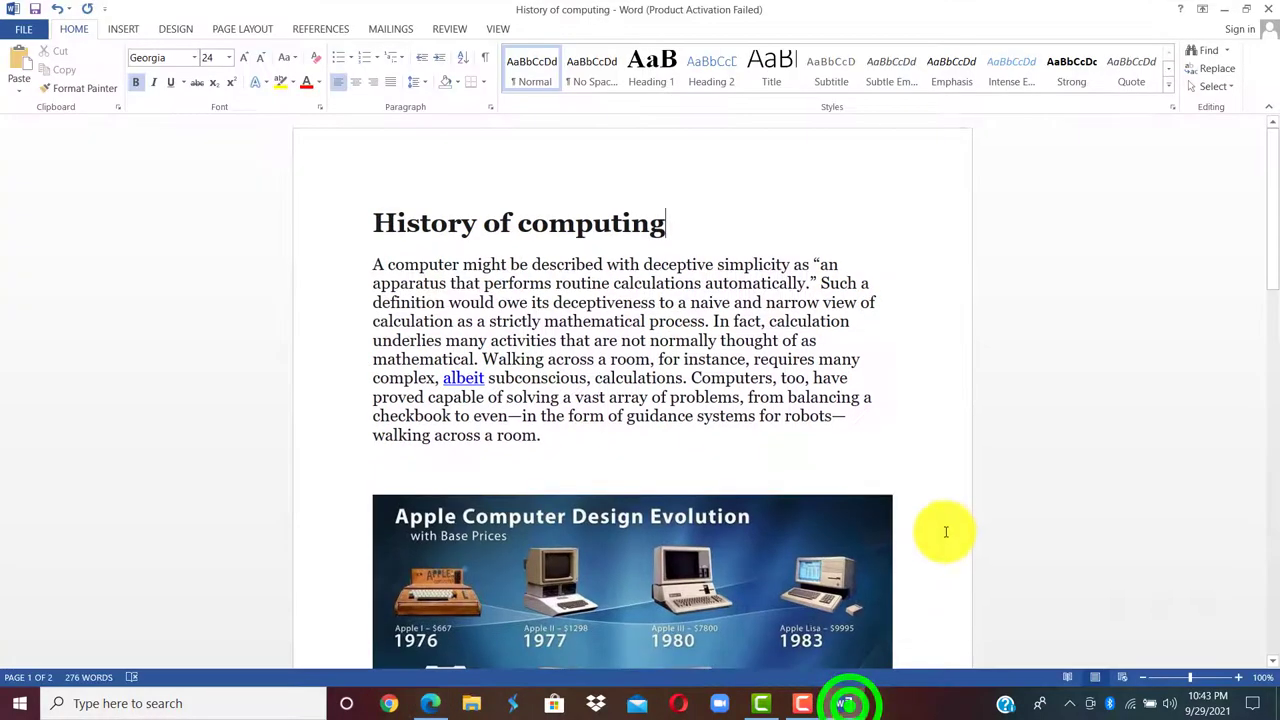
pyautogui.hotkey('ctrl', 'v')
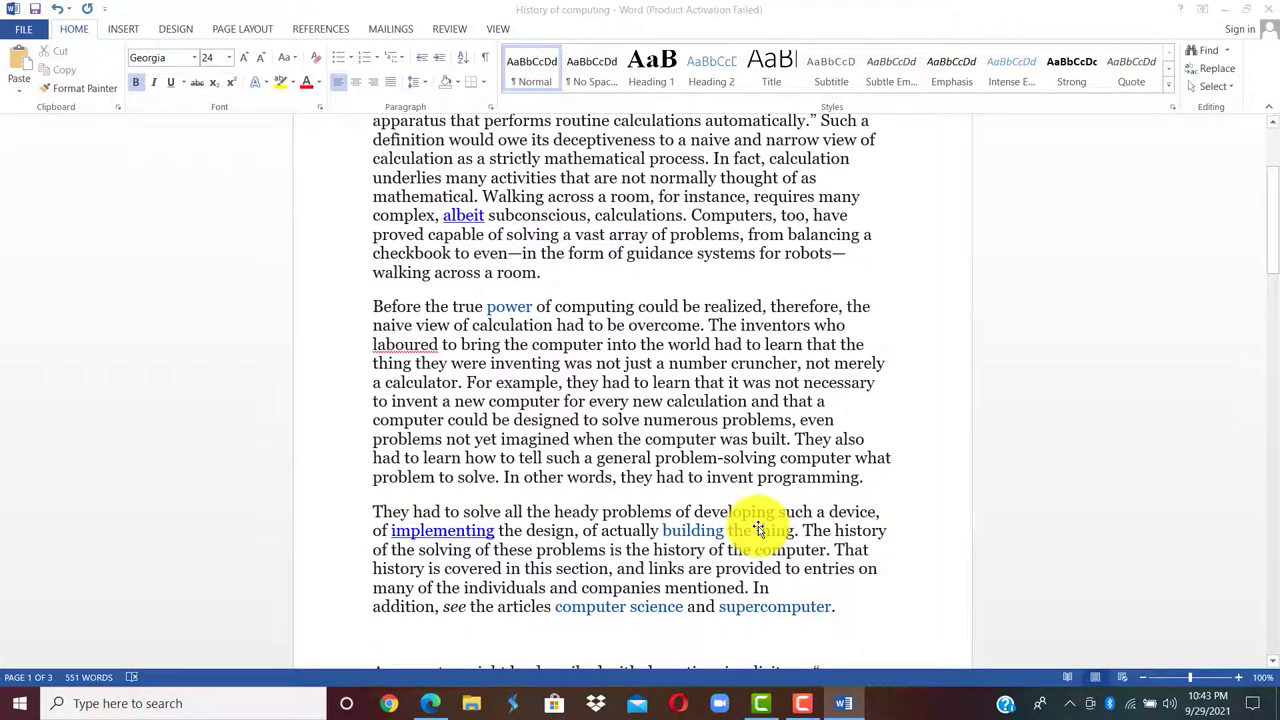
pyautogui.hotkey('ctrl', 'n')
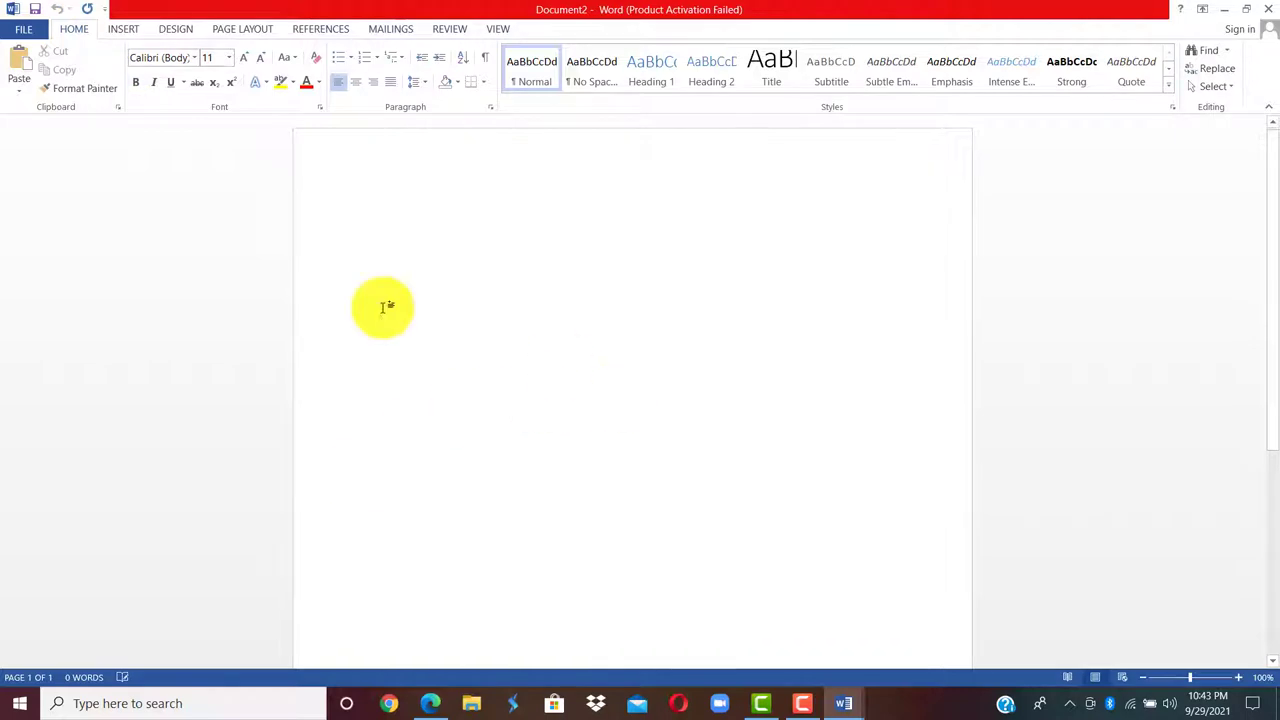
# Step: Open the PDF version of "History of computing" from the DOCUMENTS TO CONVERT folder and accept its conversion to an editable Word document
pyautogui.click(23, 34)
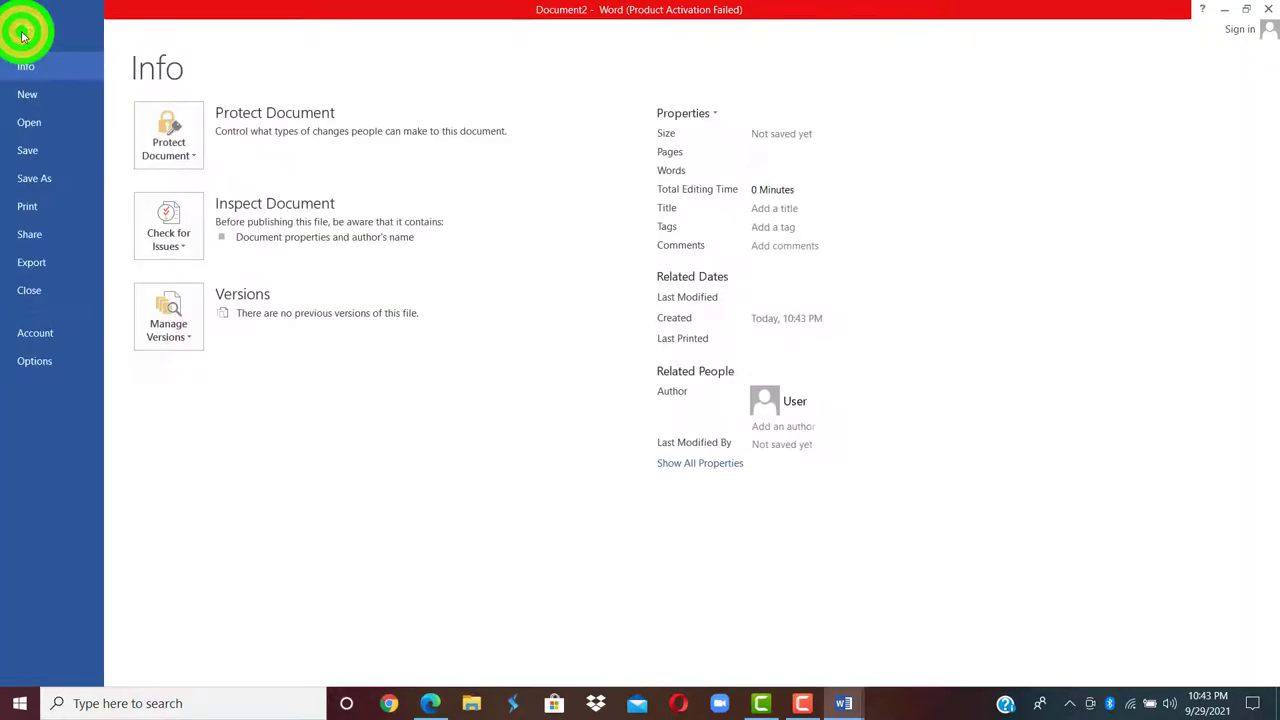
pyautogui.click(47, 128)
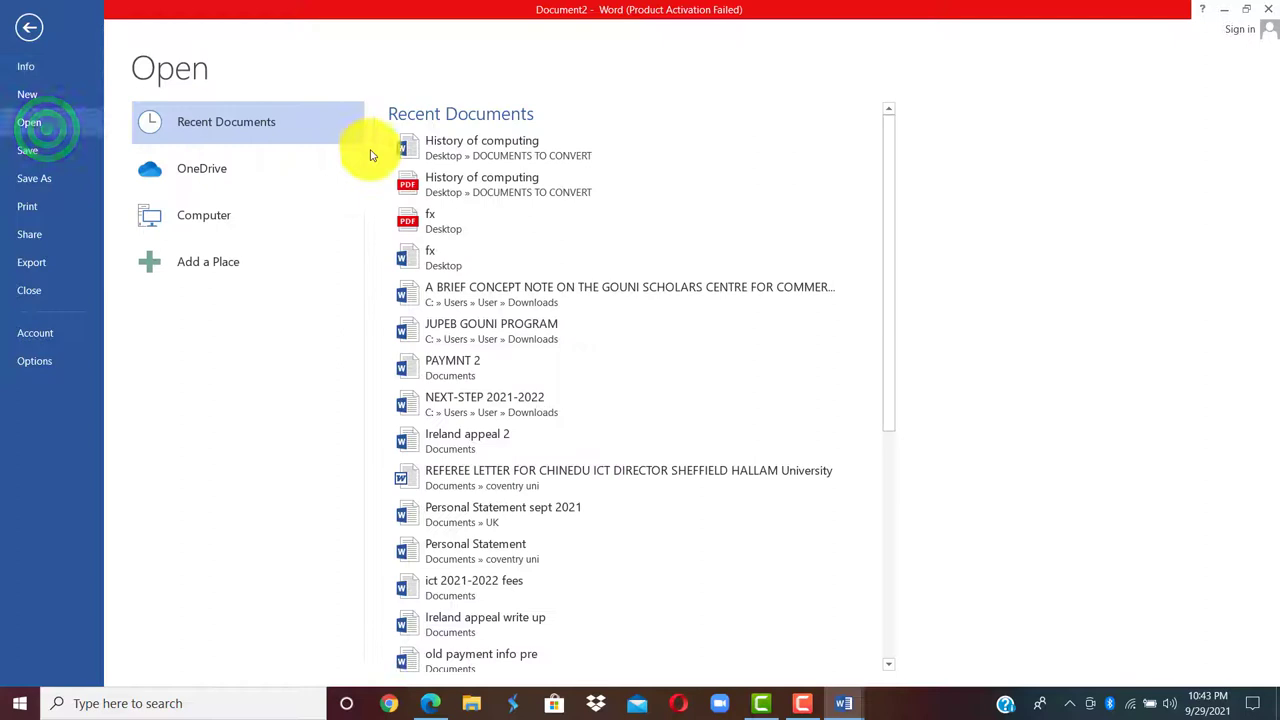
pyautogui.click(211, 130)
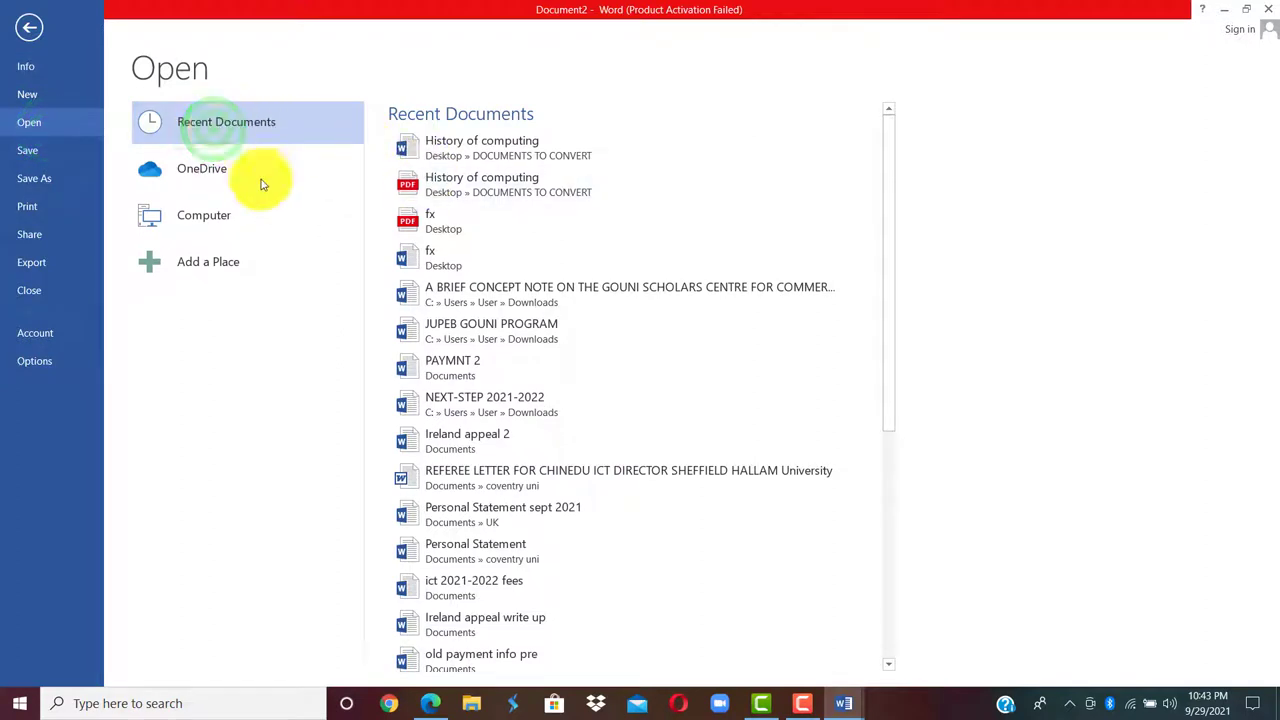
pyautogui.click(229, 214)
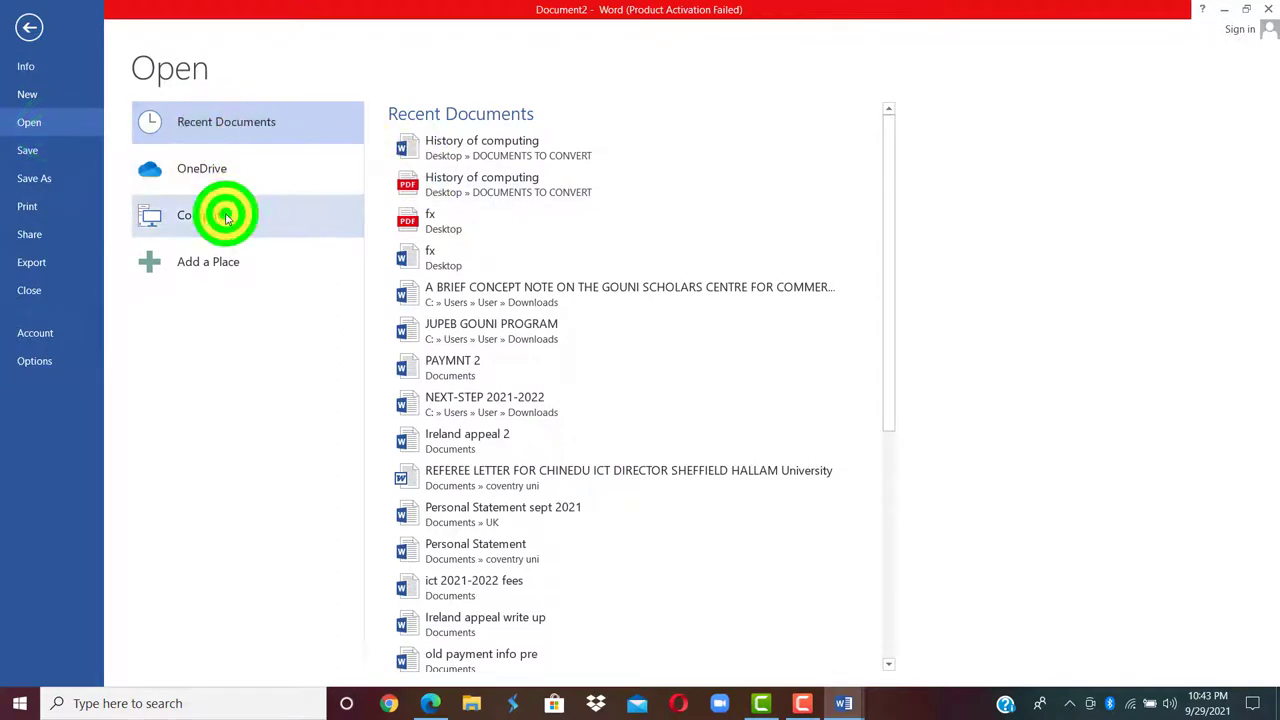
pyautogui.click(480, 185)
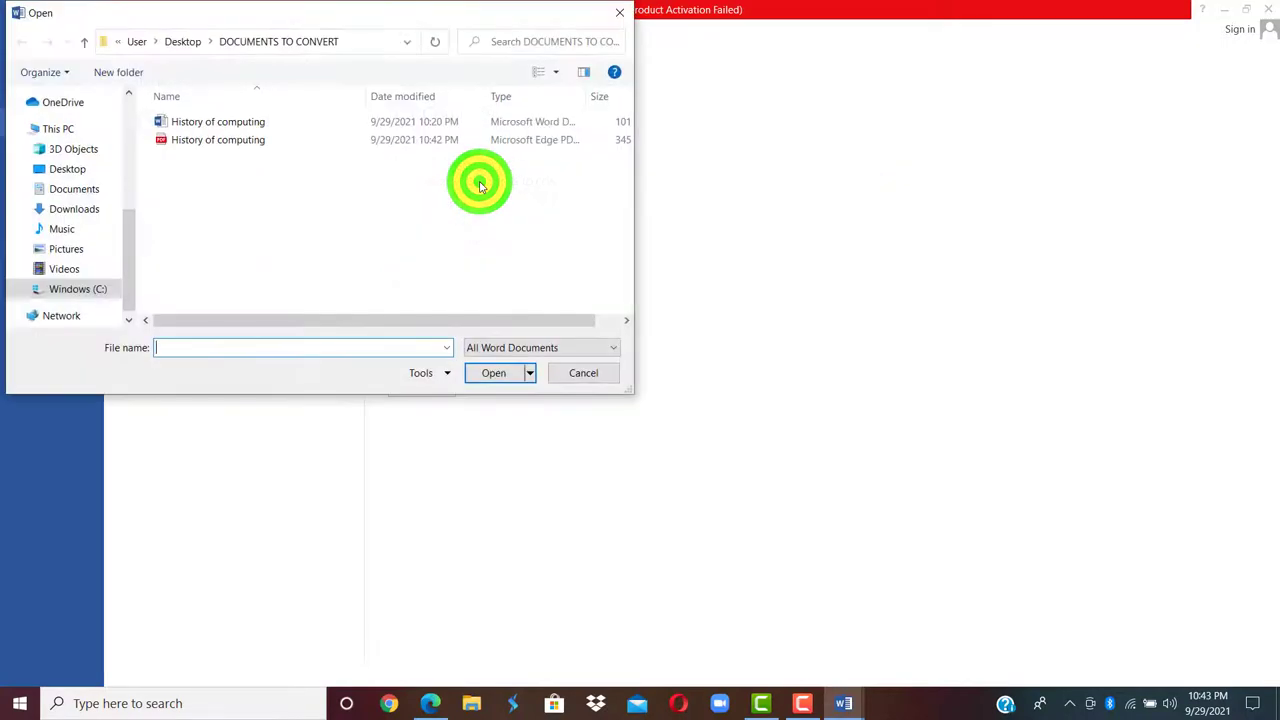
pyautogui.click(225, 143)
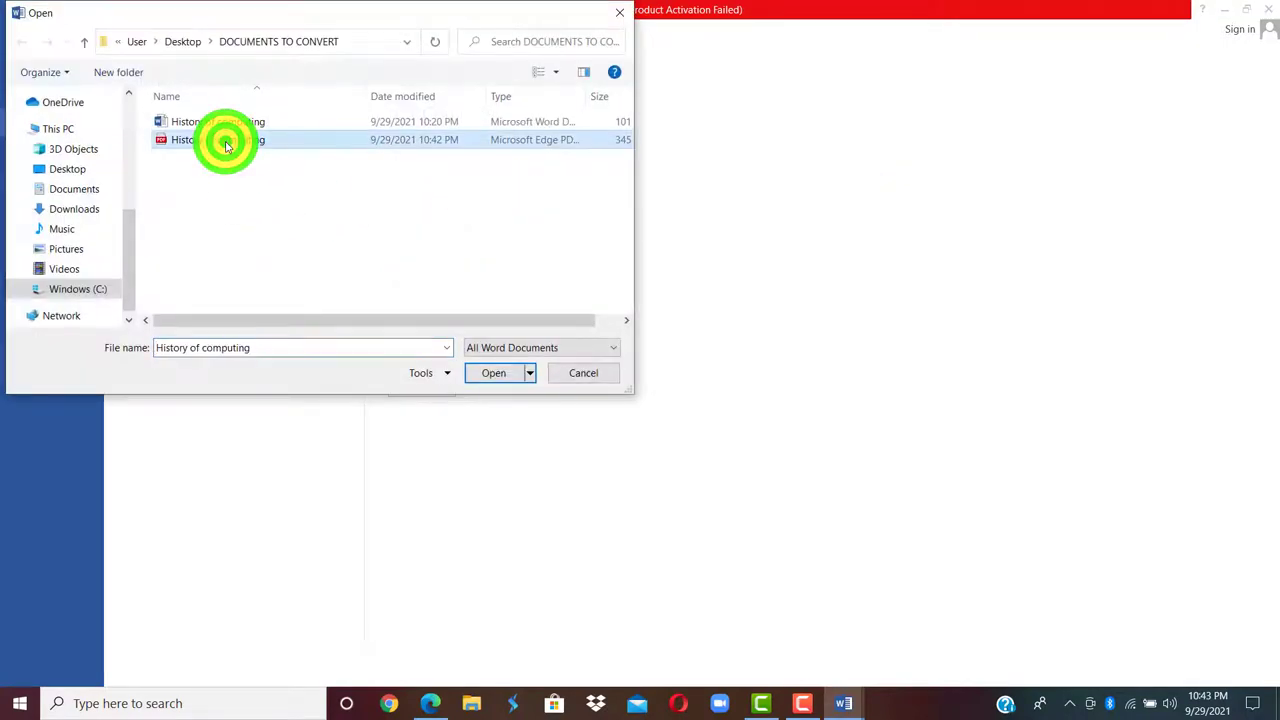
pyautogui.click(491, 372)
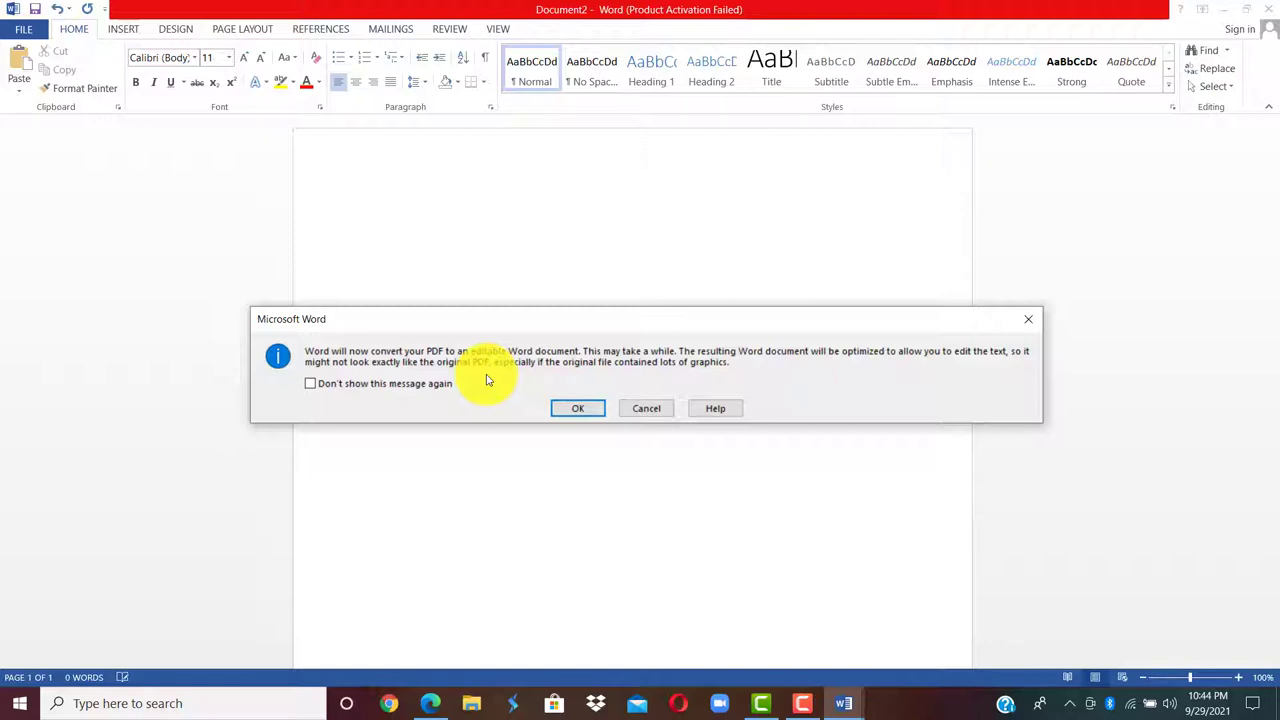
pyautogui.click(576, 408)
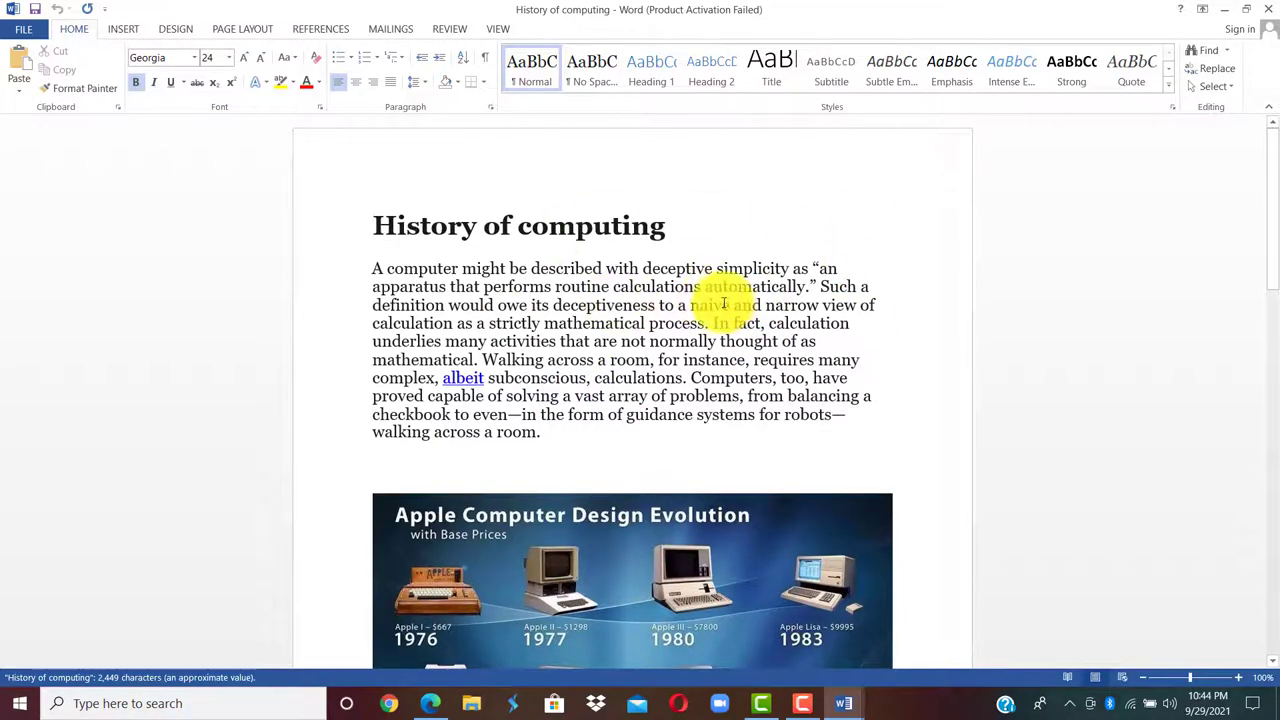
# Step: Test editing the converted document by deleting the last three letters of the heading "History of computing" and retyping them
pyautogui.click(678, 228)
pyautogui.press('BackSpace')
pyautogui.press('BackSpace')
pyautogui.press('BackSpace')
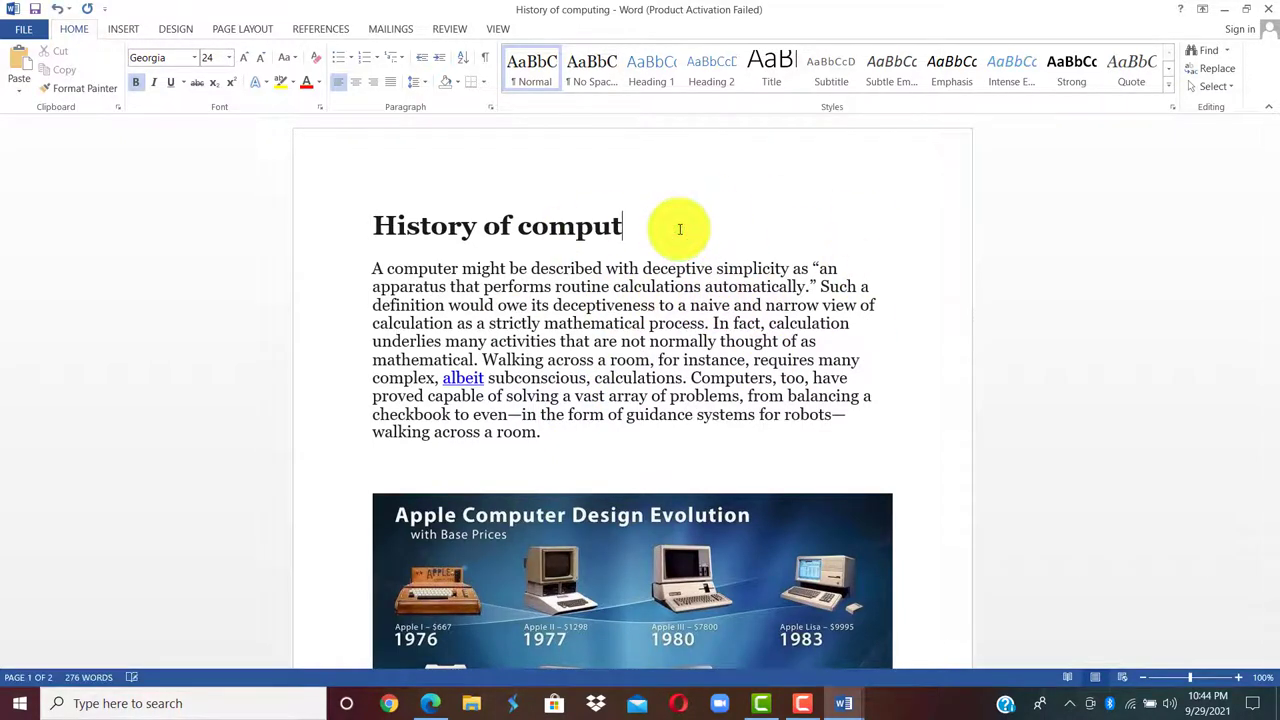
pyautogui.write('in')
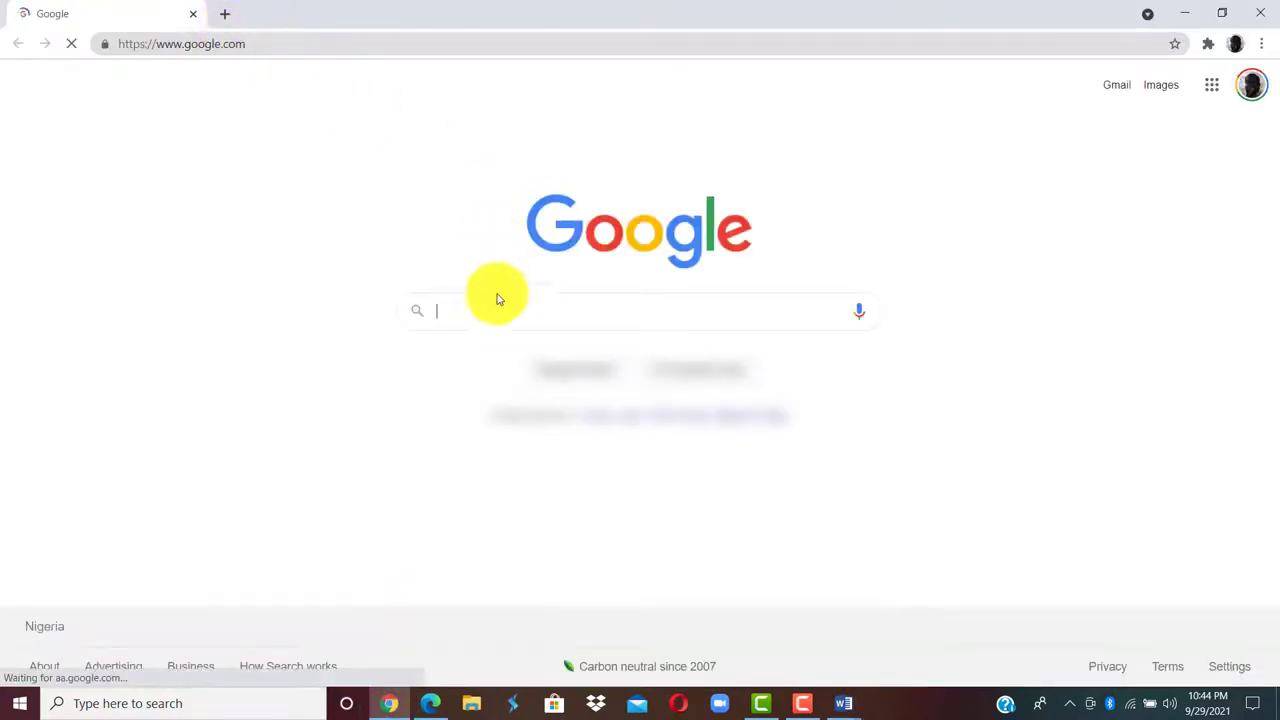
# Step: Switch to Chrome, search Google for "document conversion" and open the "Convert document online" result from online-convert.com
pyautogui.click(494, 298)
pyautogui.click(500, 406)
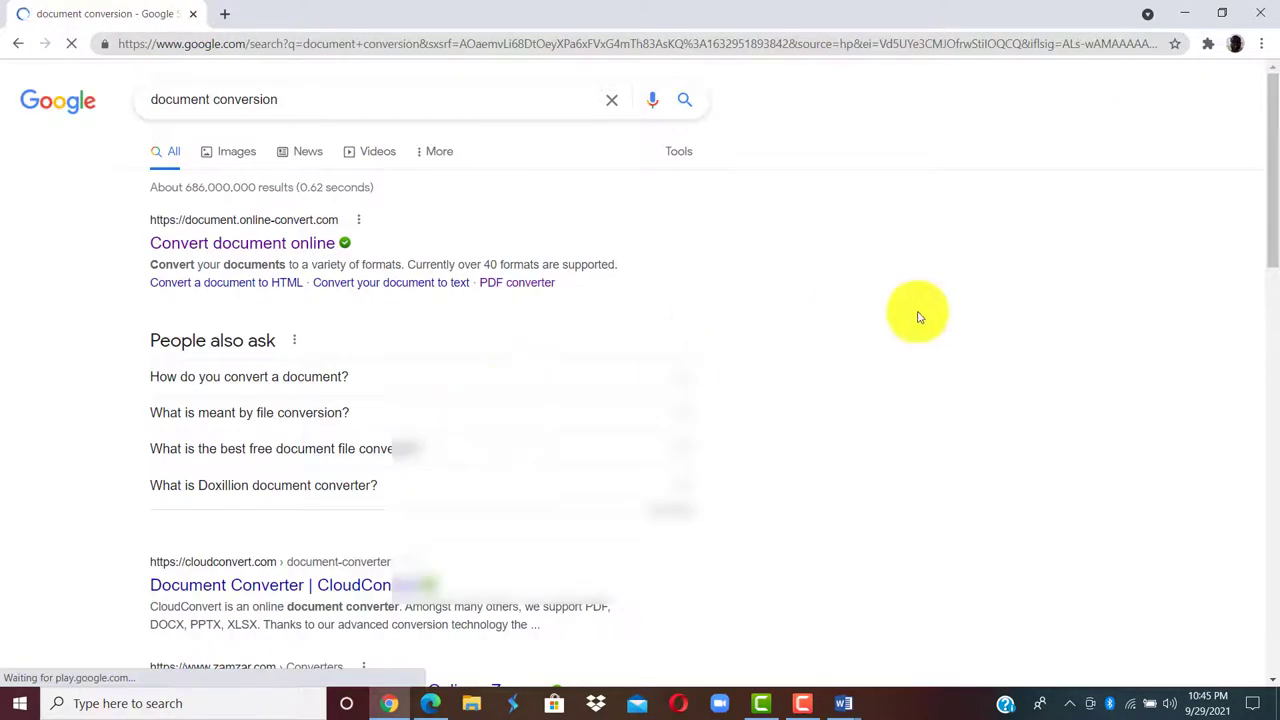
pyautogui.click(303, 245)
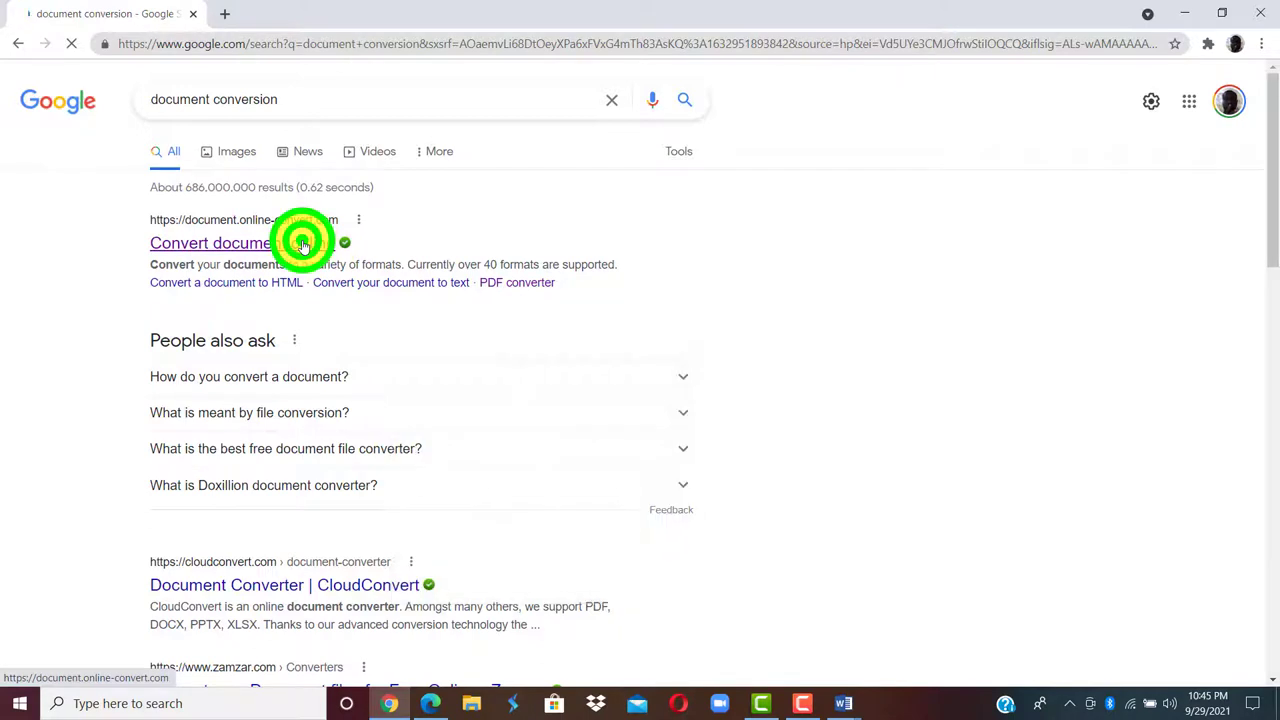